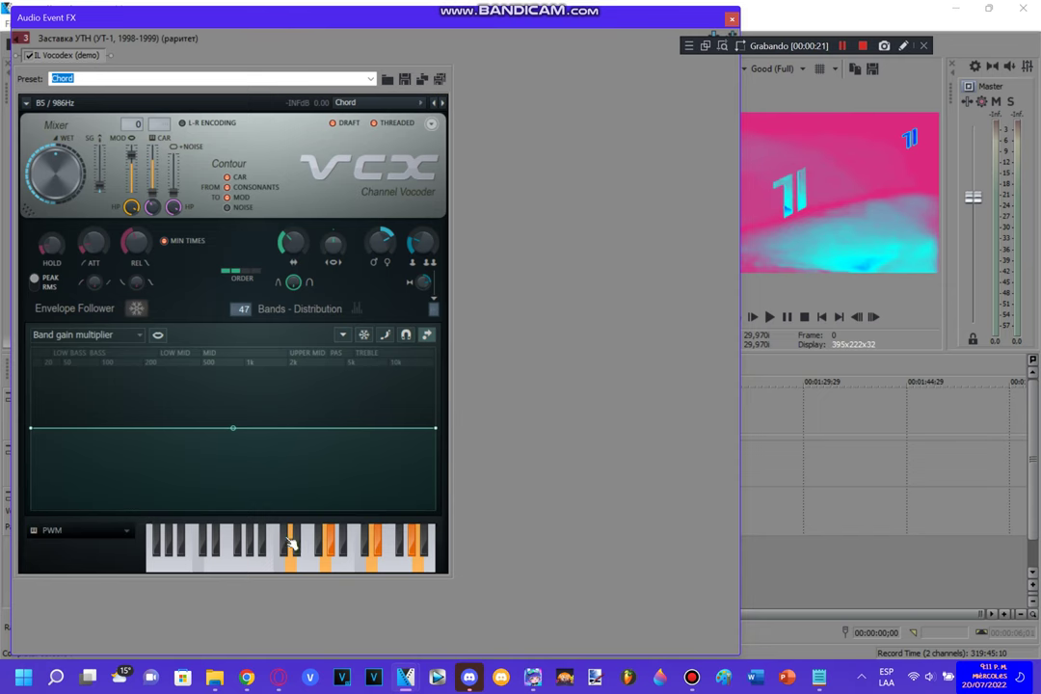
Close the audio effects, then inspect each colour point of the Gradient Map on the second video clip of track 2.
key("alt+F4")
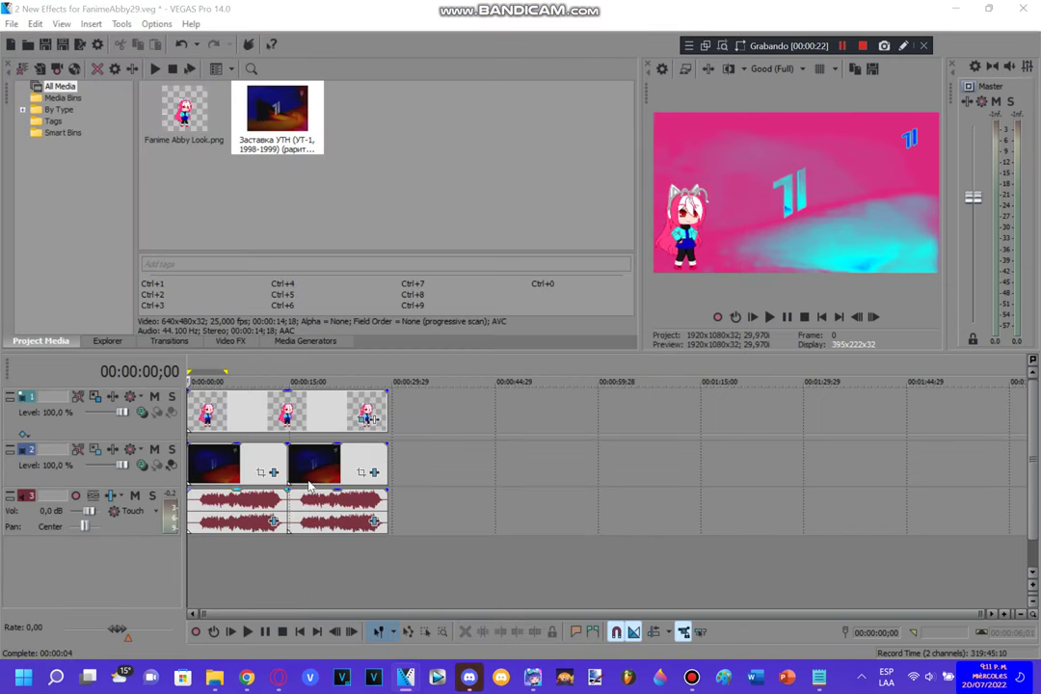
left_click(290, 557)
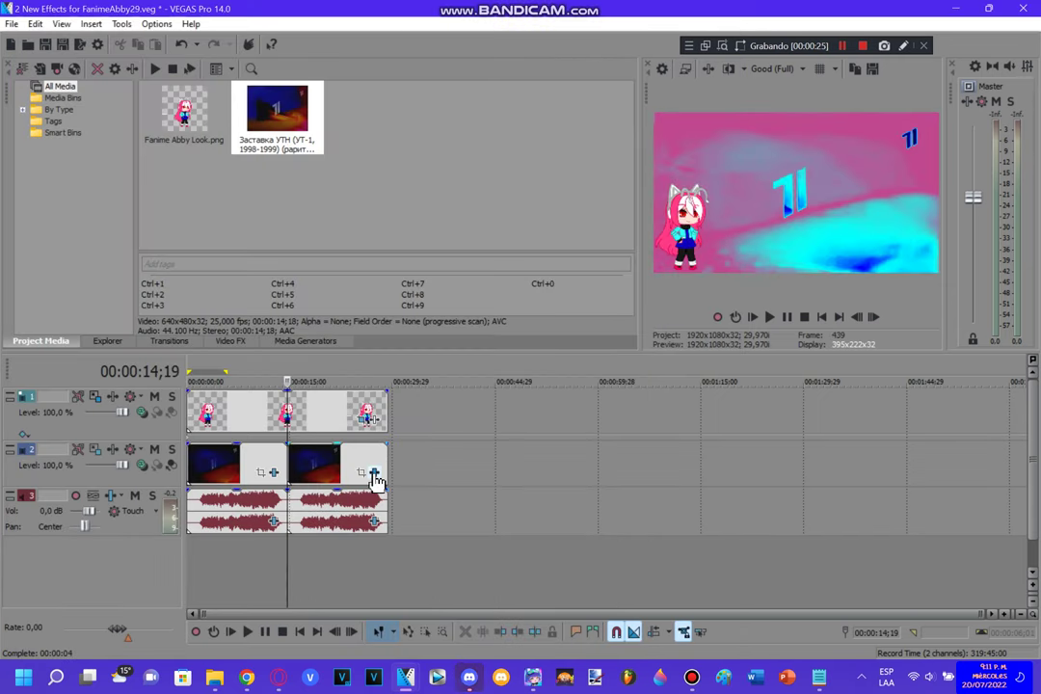
left_click(373, 473)
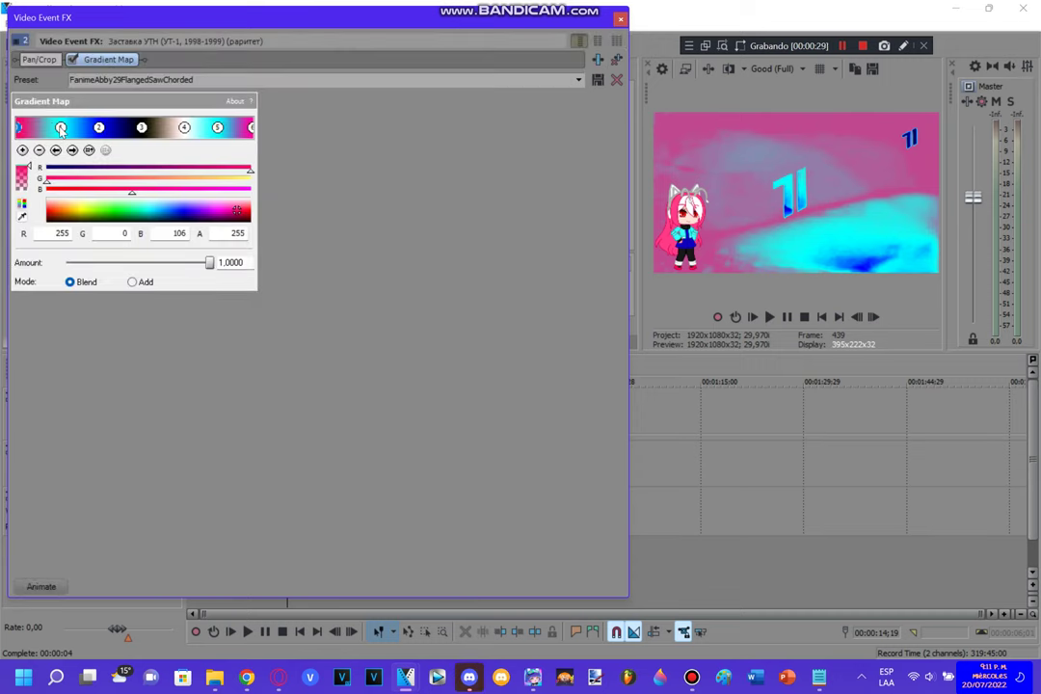
left_click(61, 129)
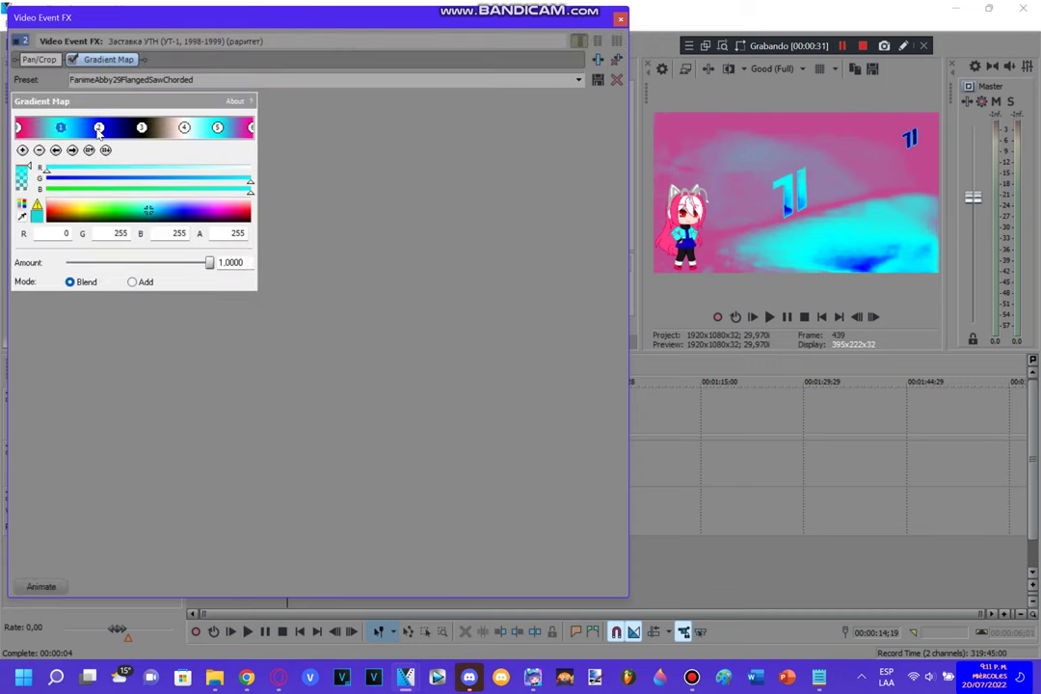
left_click(98, 129)
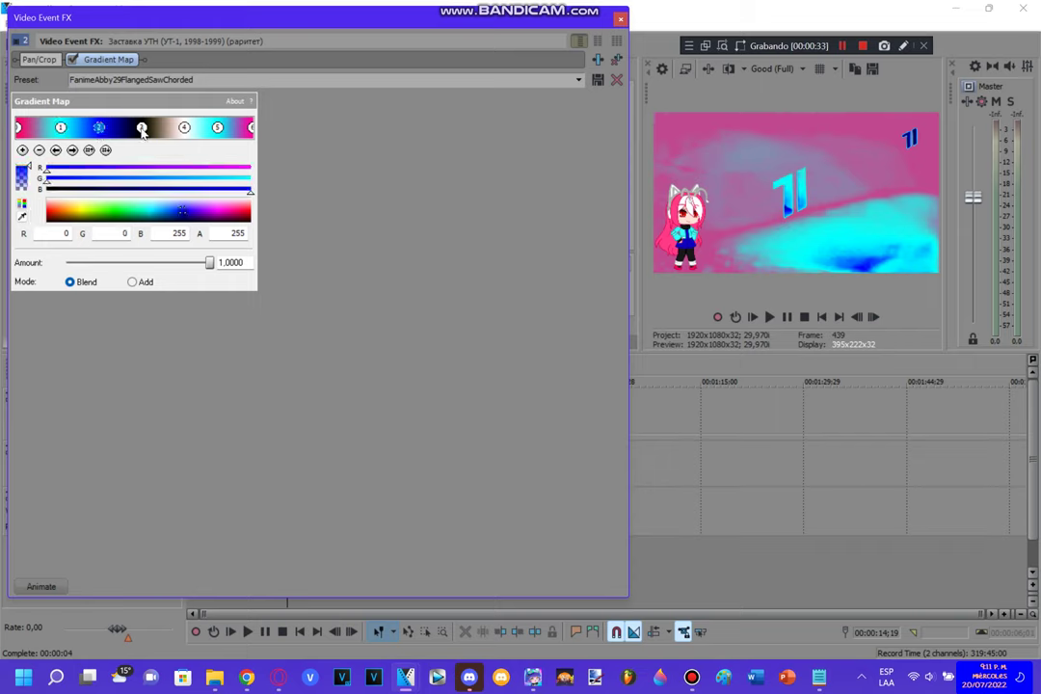
left_click(142, 130)
left_click(185, 129)
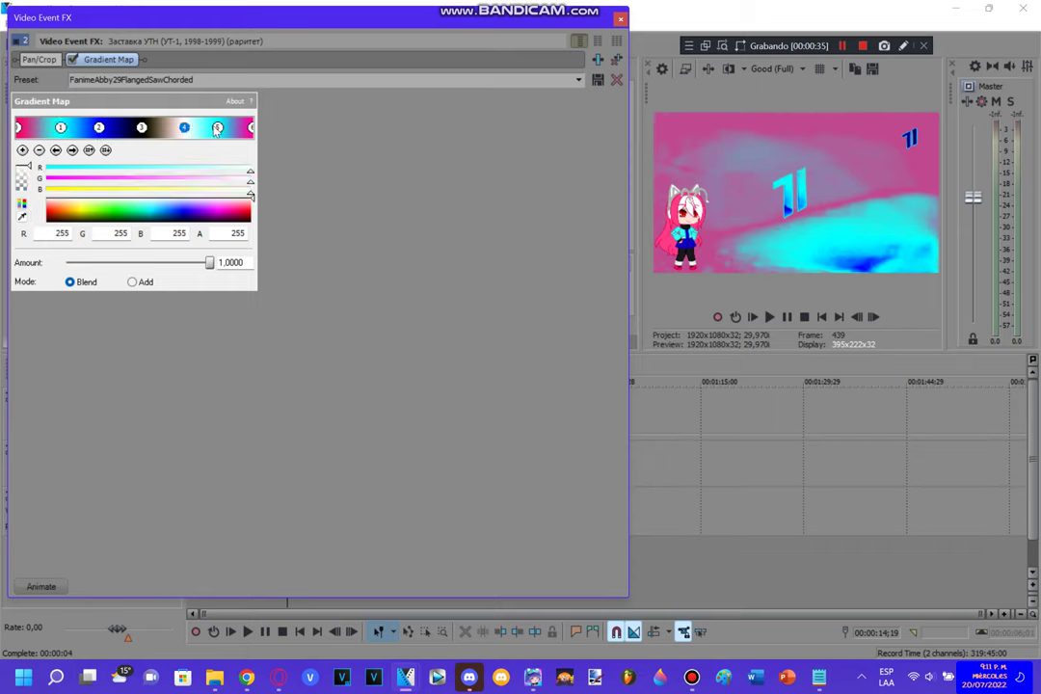
left_click(219, 129)
left_click(249, 129)
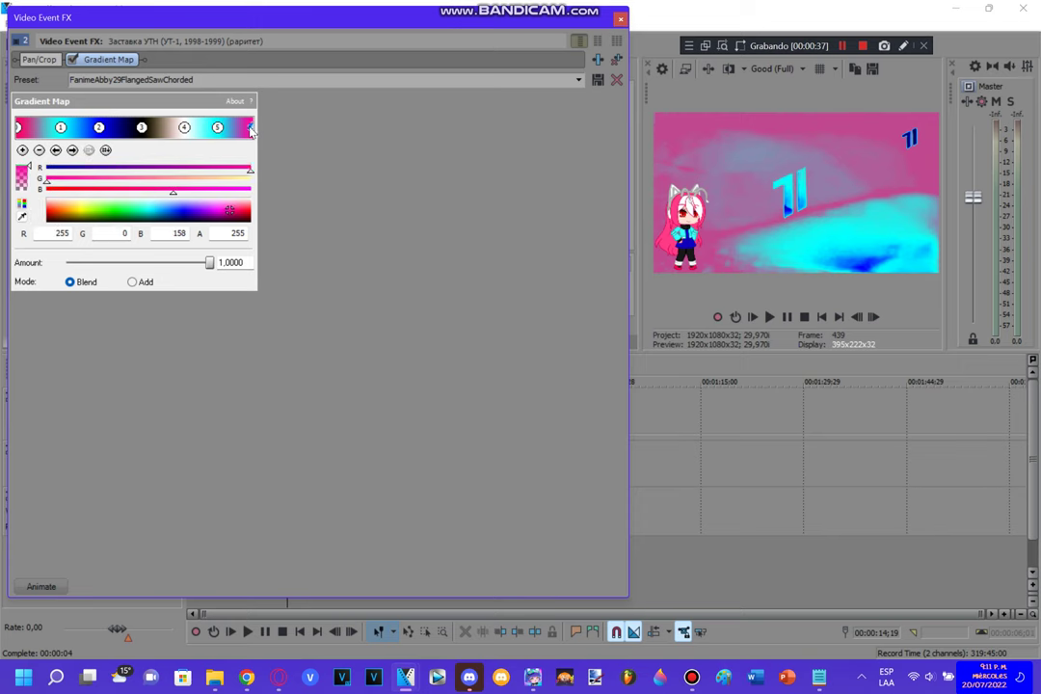
left_click(621, 19)
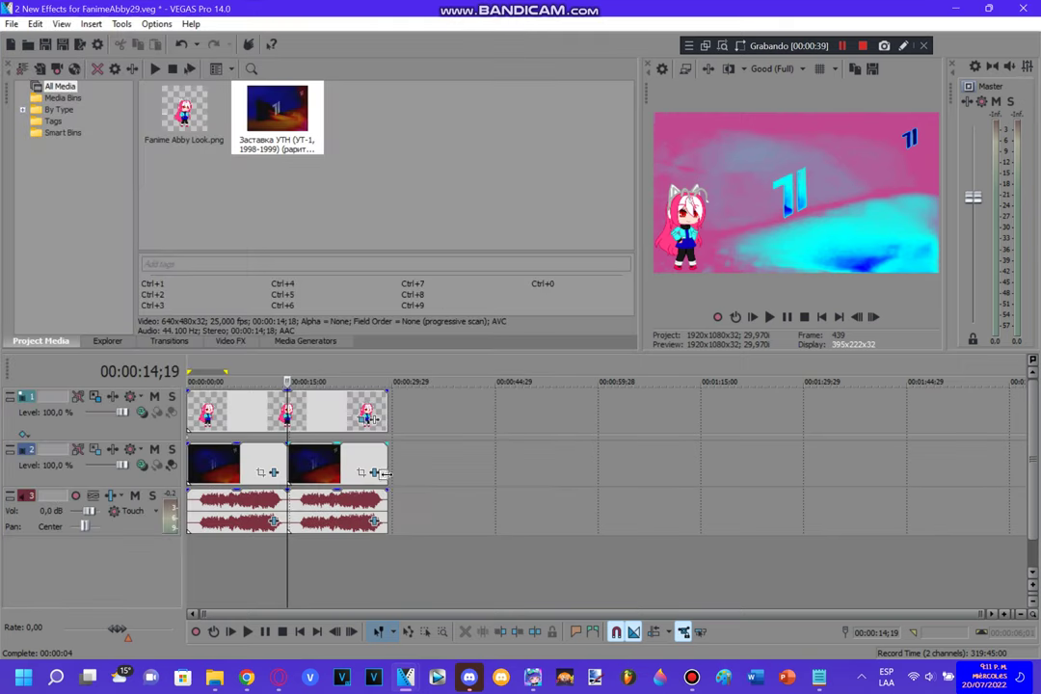
View the event effects of the second audio clip on track 3, and play the project from the beginning.
left_click(373, 522)
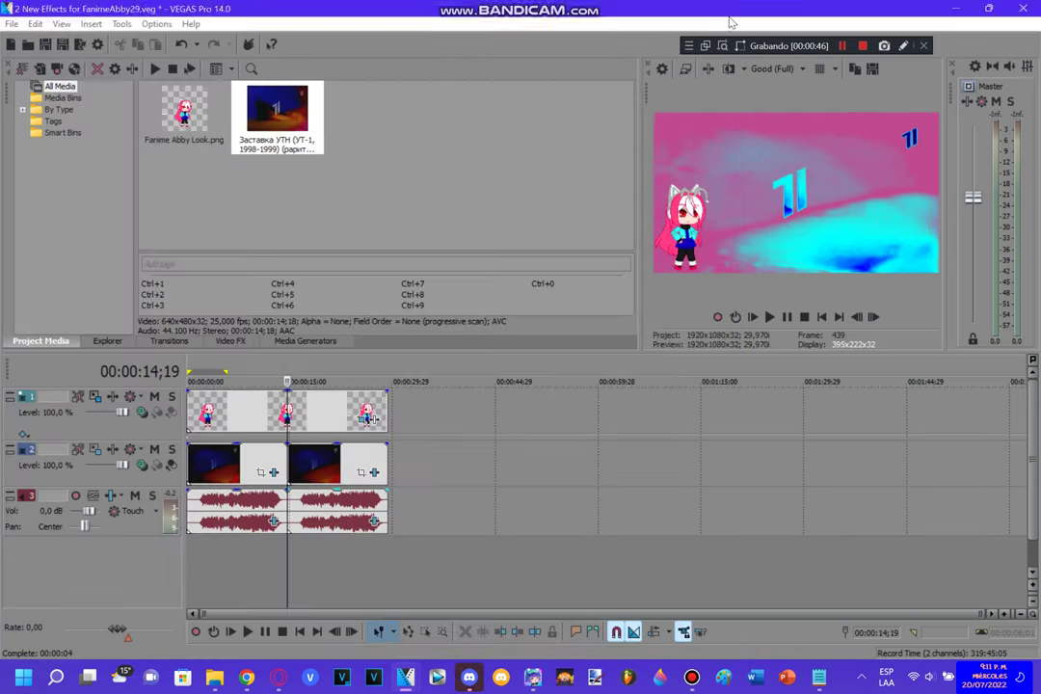
left_click(732, 18)
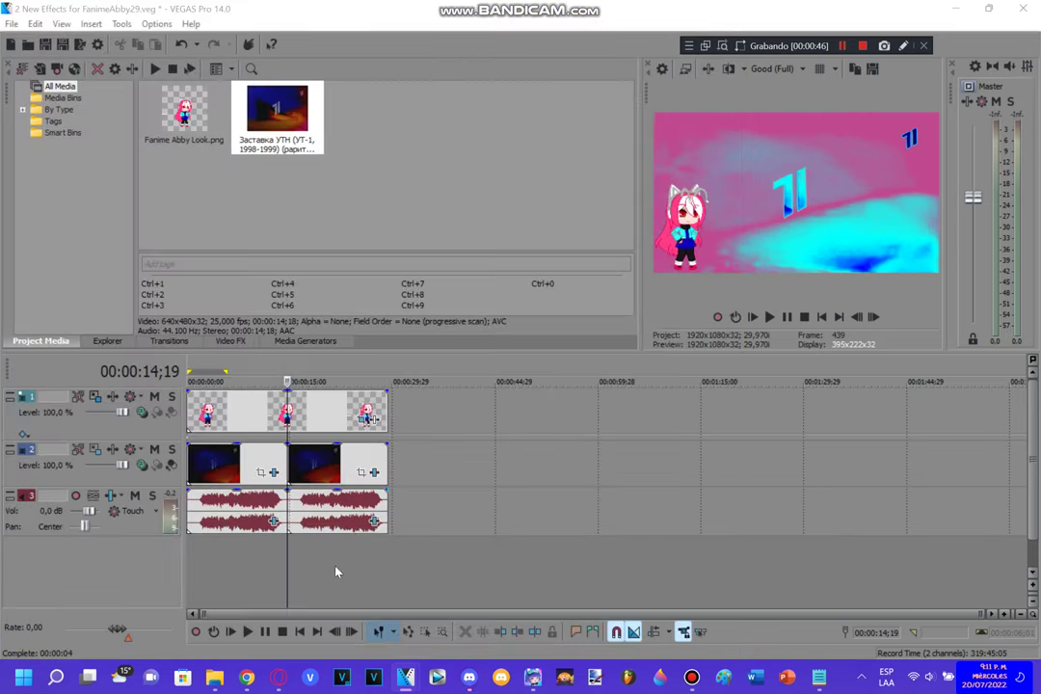
left_click(298, 631)
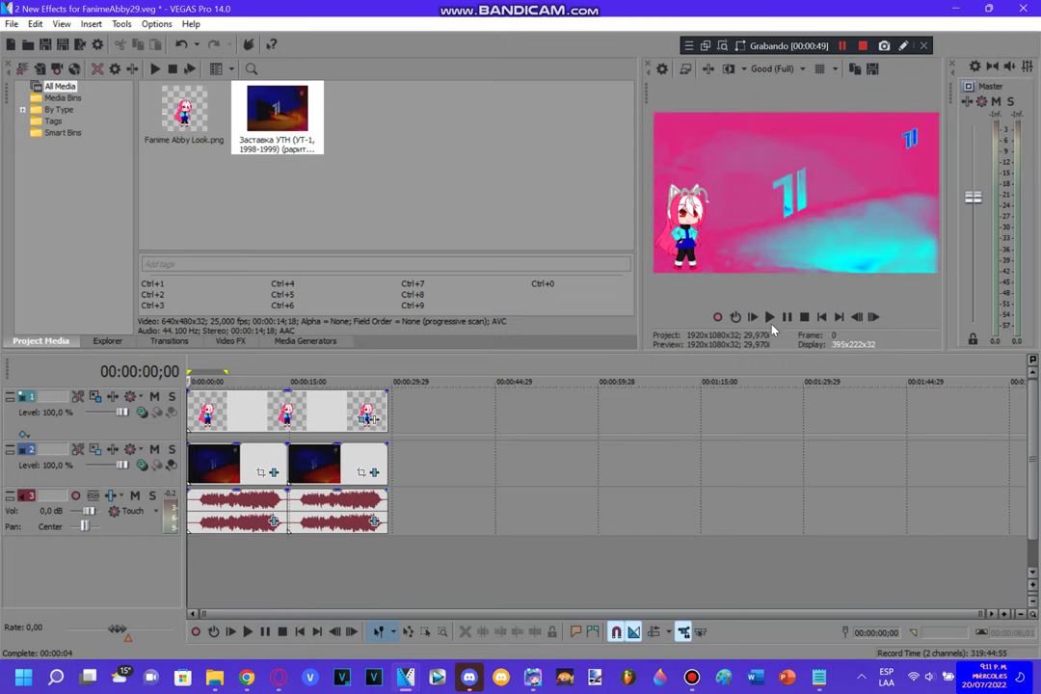
left_click(769, 316)
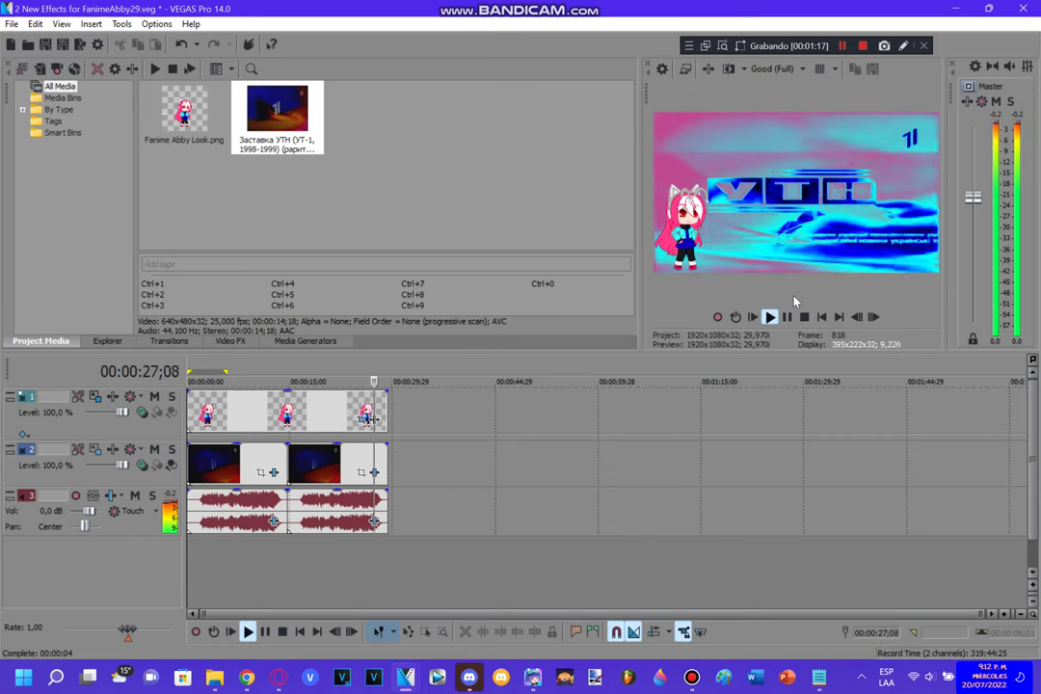
left_click(843, 47)
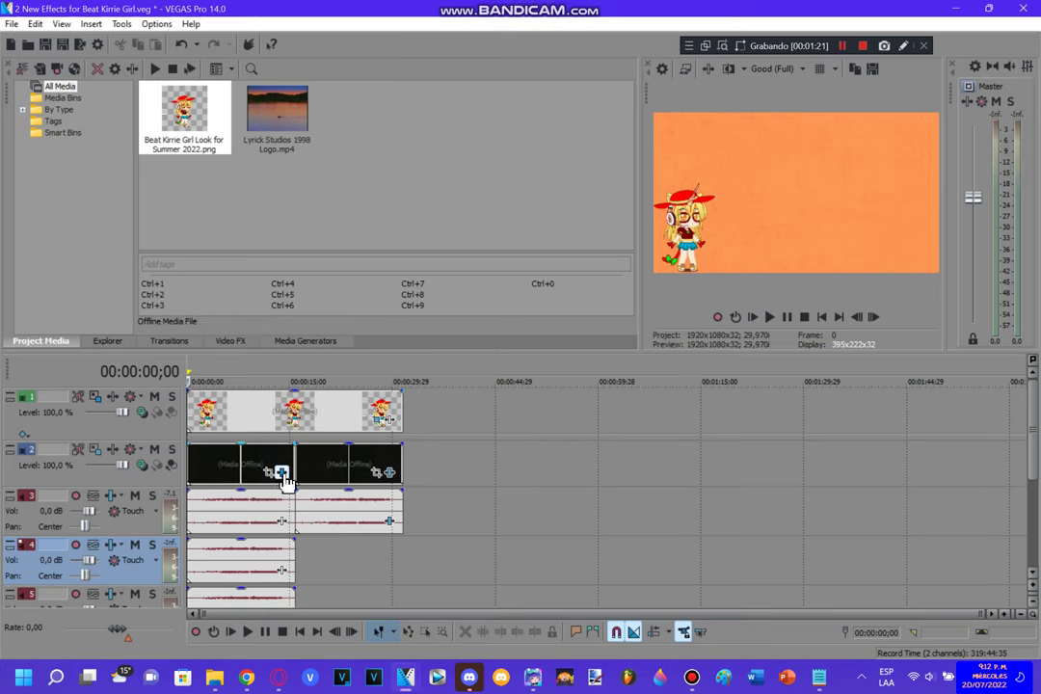
Inspect each colour point of the Gradient Map on the first Lyrick Studios 1998 Logo video clip.
left_click(281, 474)
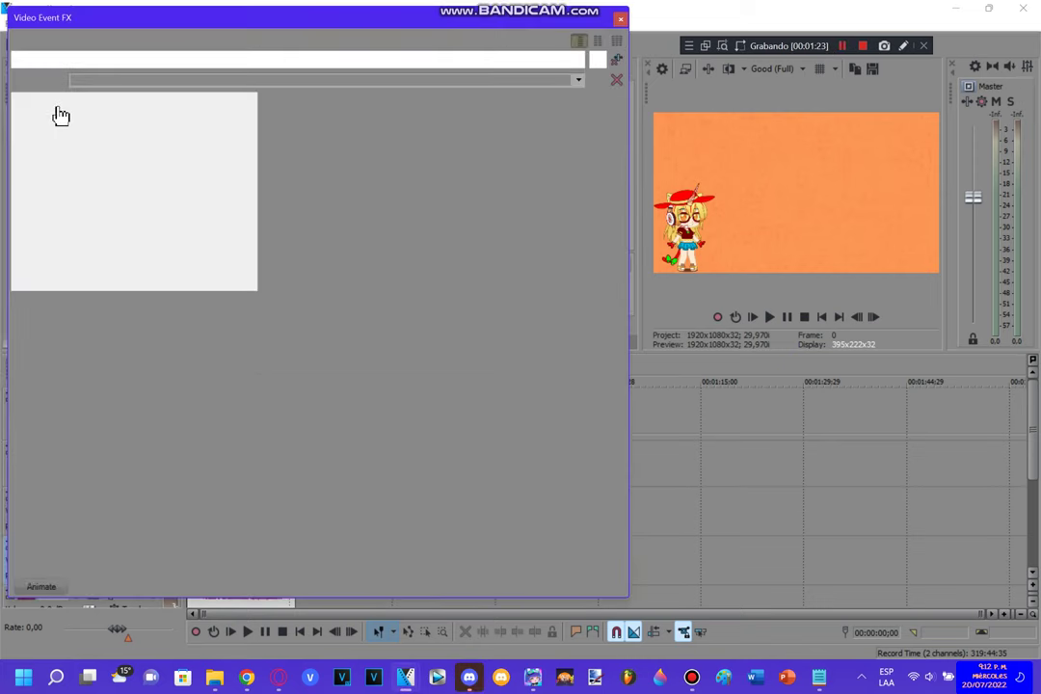
left_click(55, 128)
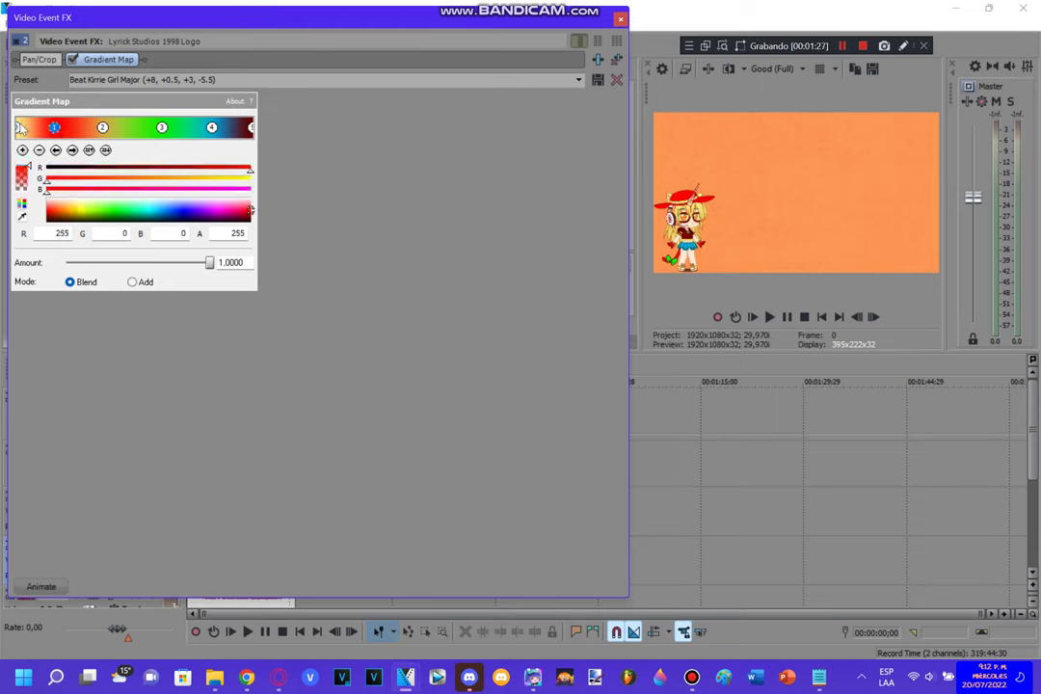
left_click(18, 128)
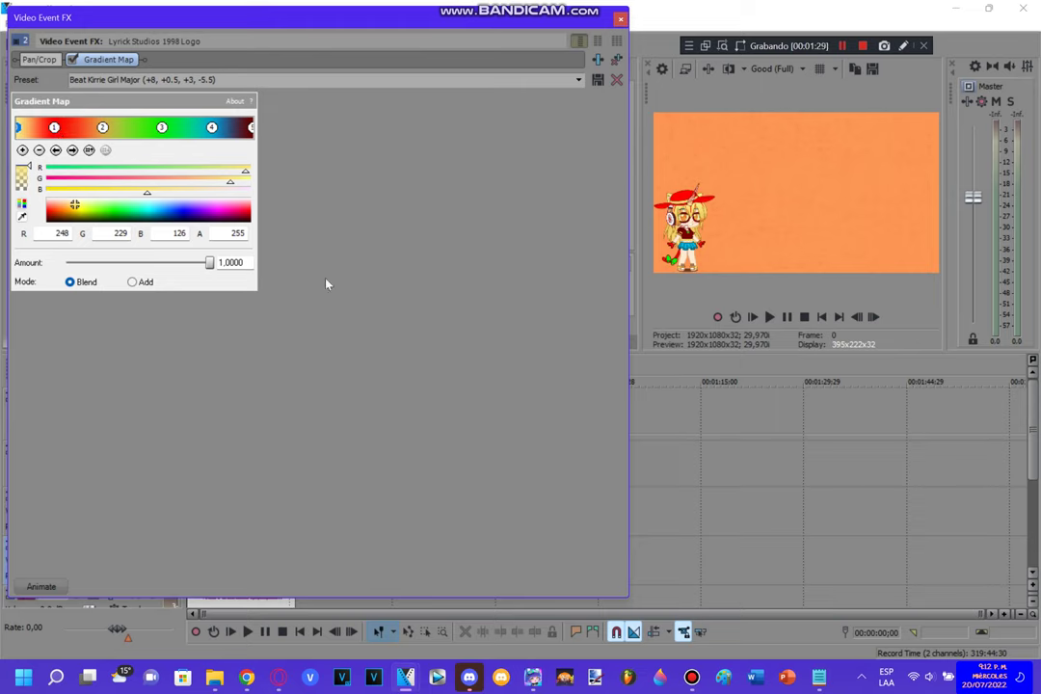
left_click(56, 128)
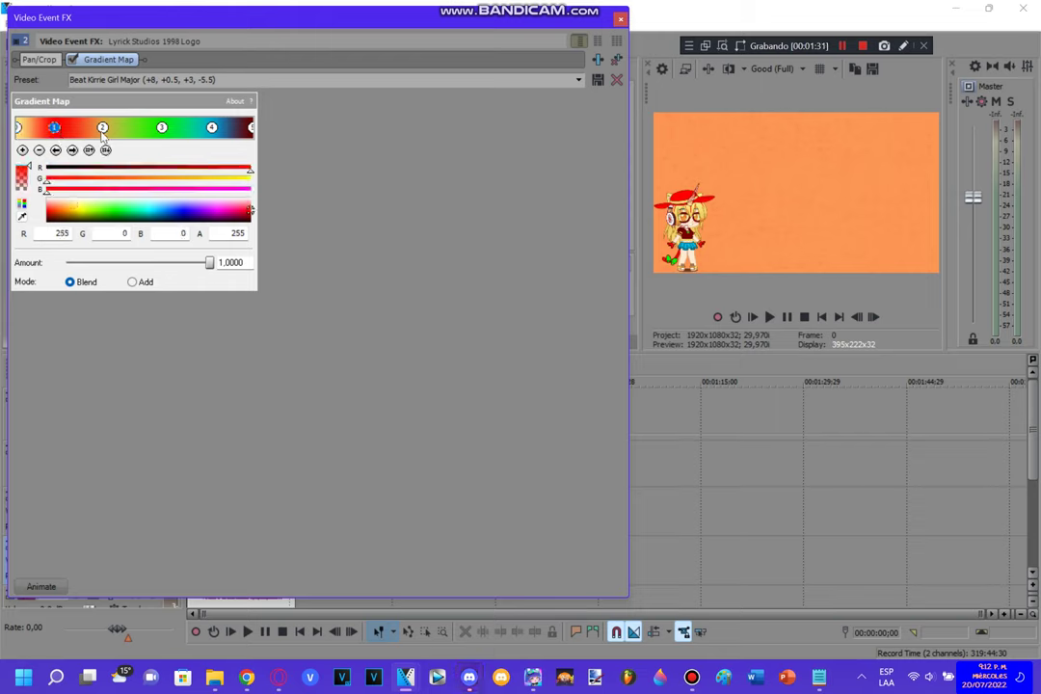
left_click(103, 128)
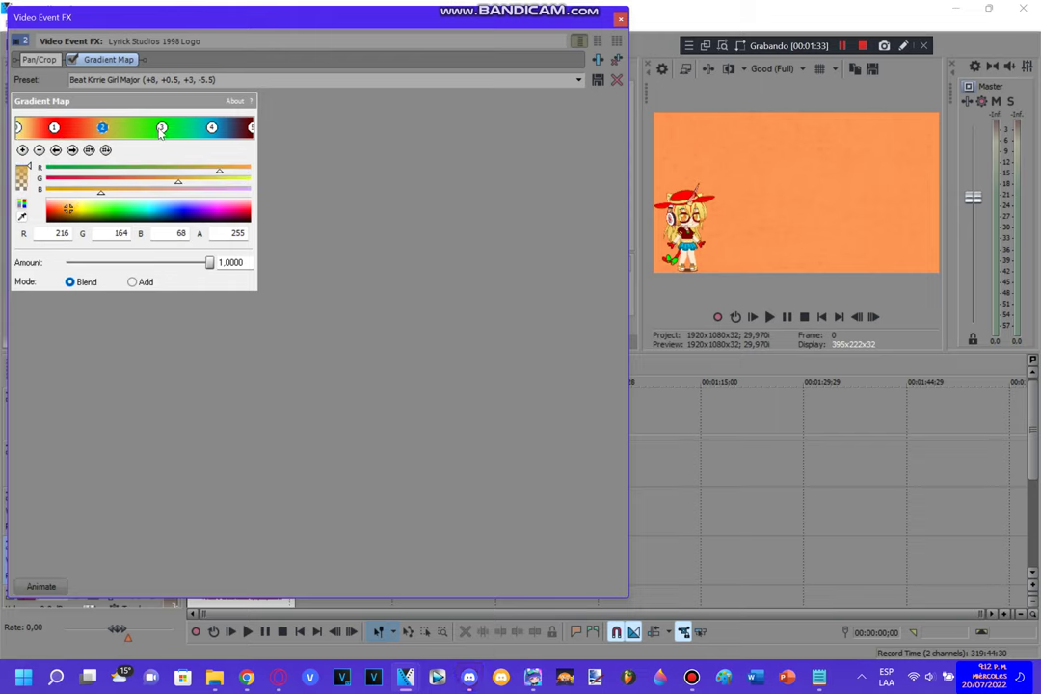
left_click(163, 128)
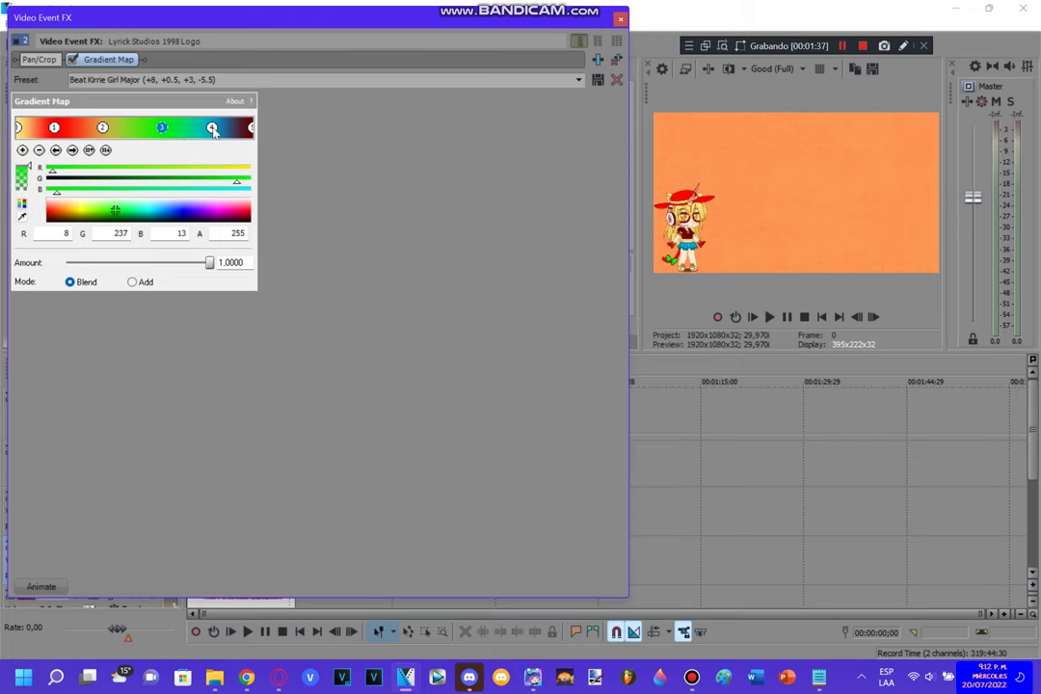
left_click(212, 128)
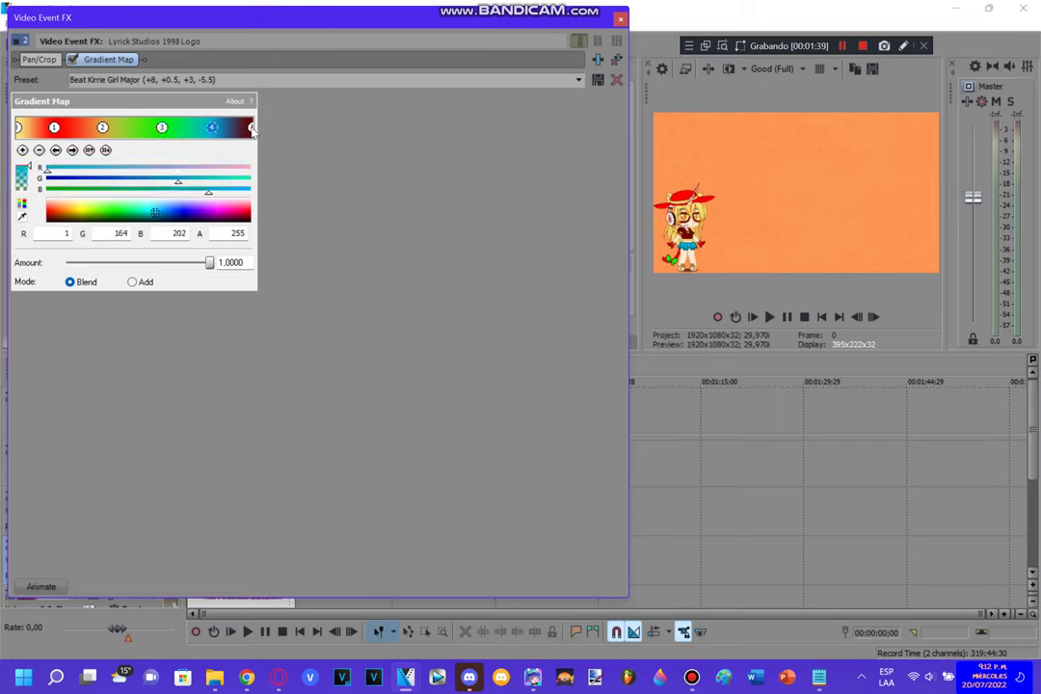
left_click(251, 128)
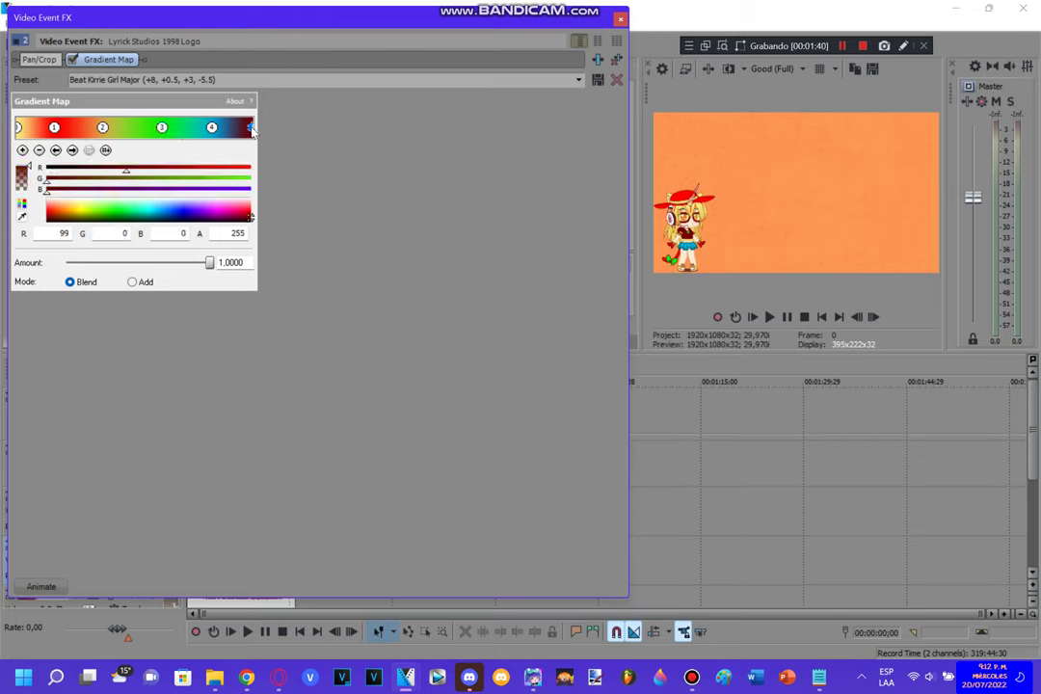
left_click(620, 20)
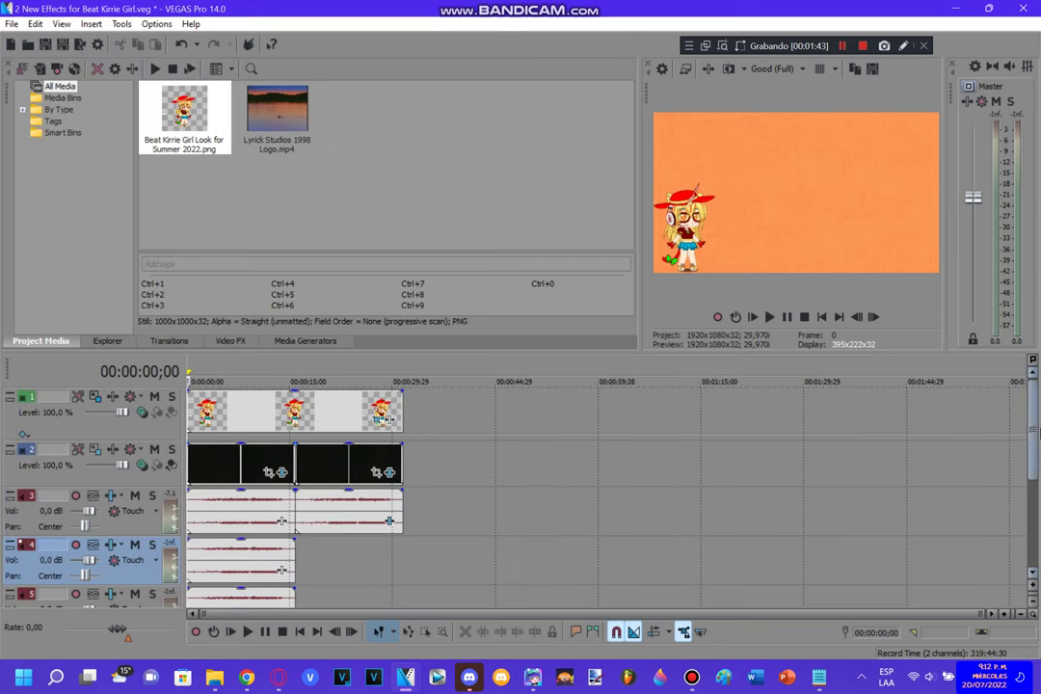
Check the pitch change in the properties of the first audio clip on track 3.
scroll(1034, 476, "down", 1)
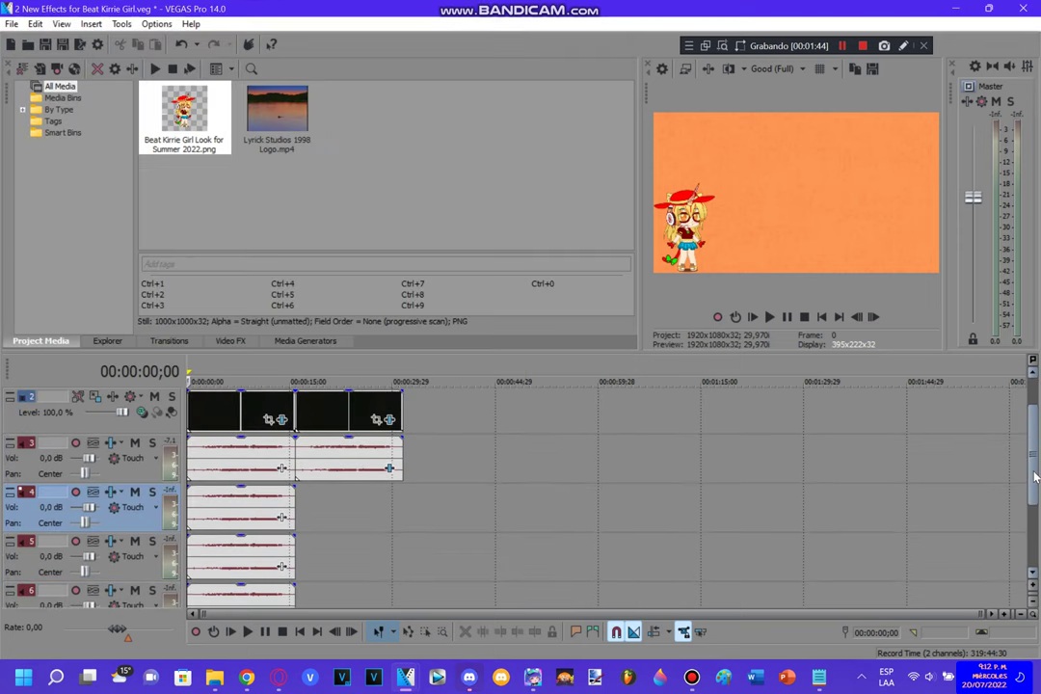
right_click(256, 463)
left_click(298, 654)
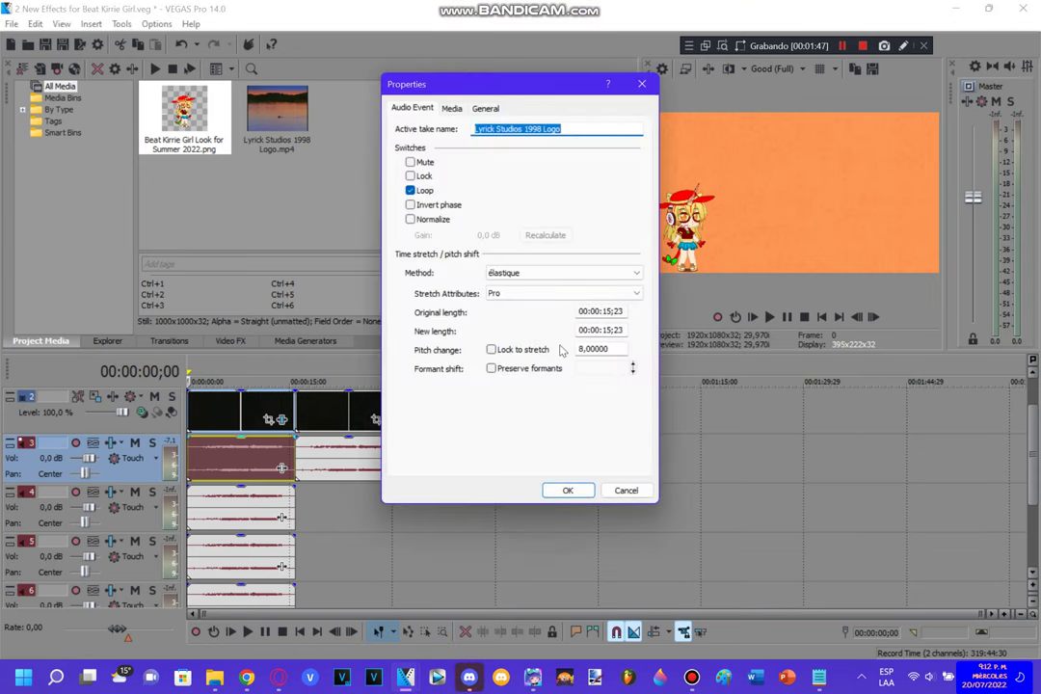
double_click(580, 349)
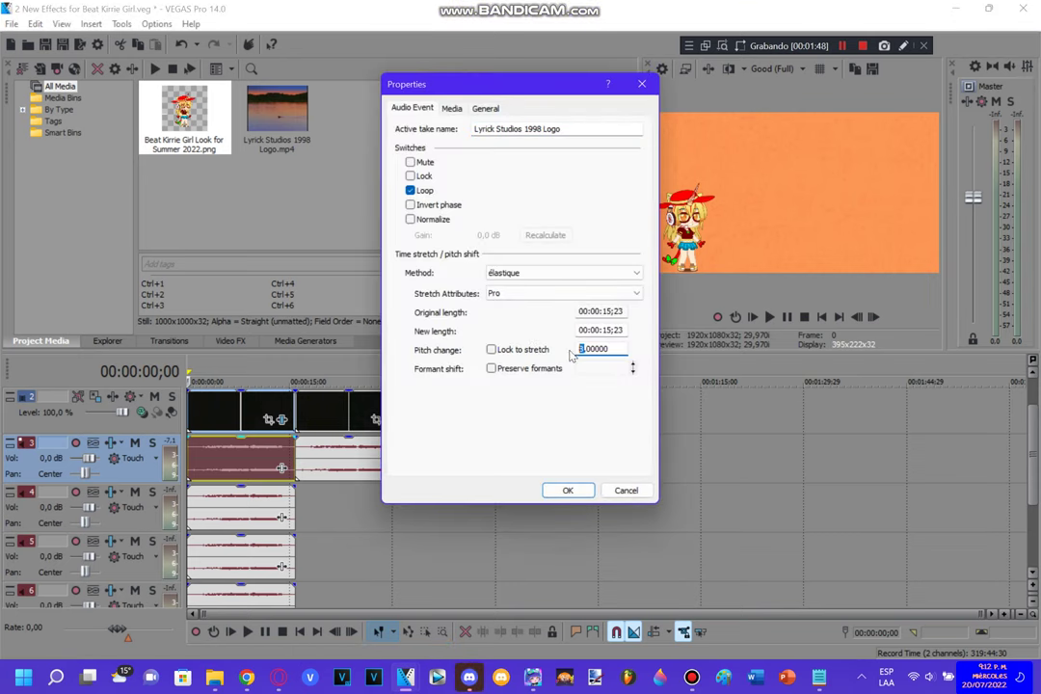
left_click(568, 490)
Check the pitch change in the properties of the audio clip on track 4.
right_click(205, 521)
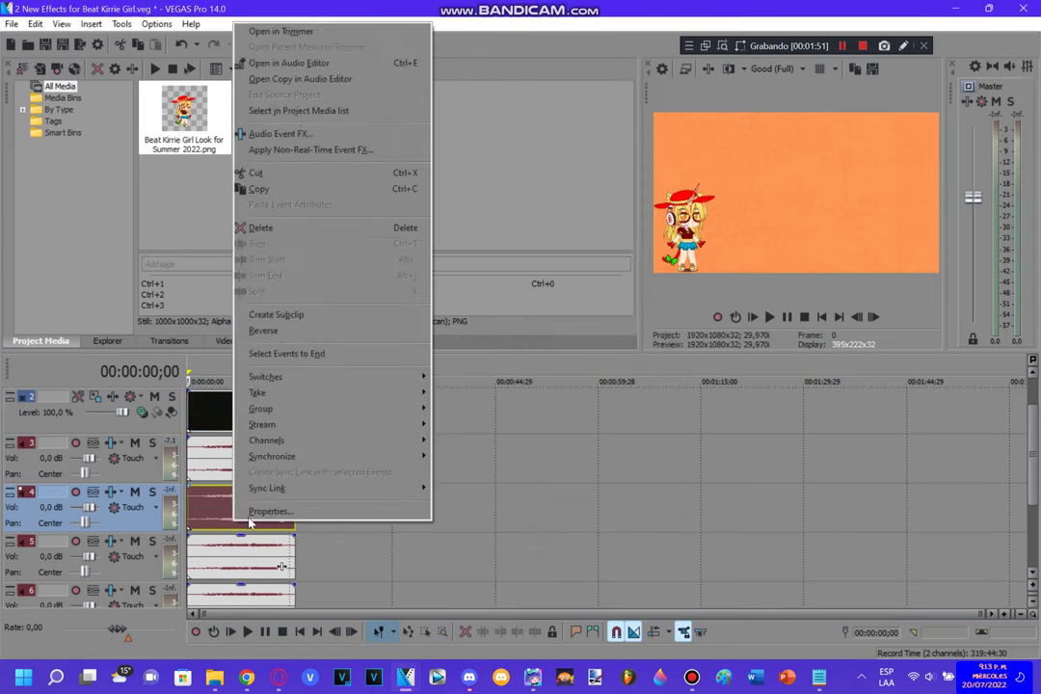
left_click(289, 509)
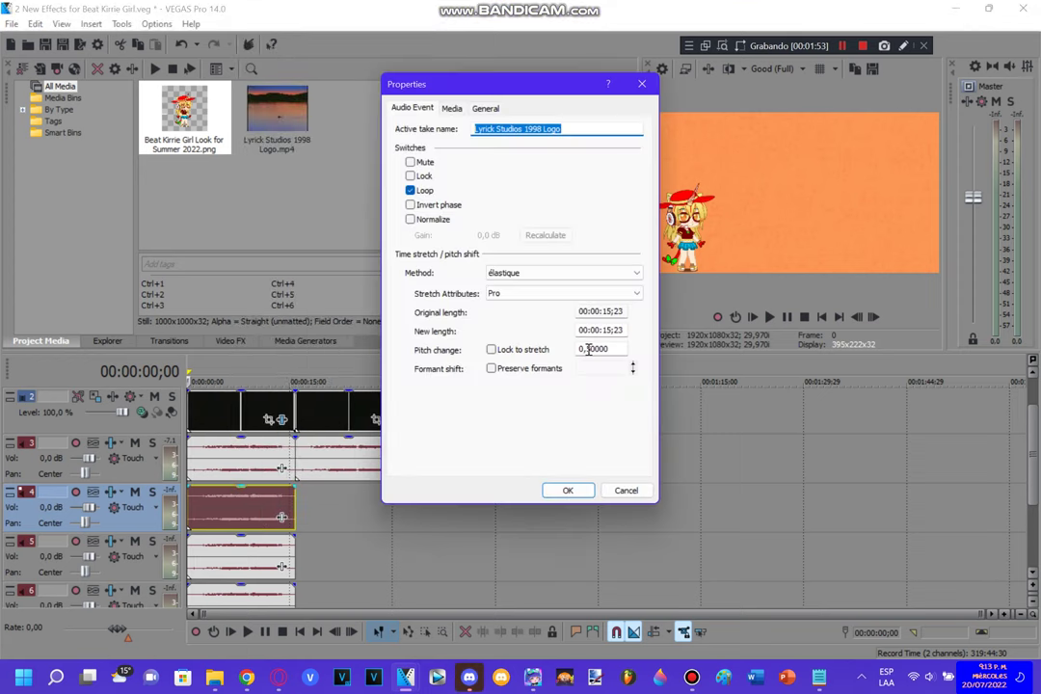
left_click_drag(589, 348, 578, 351)
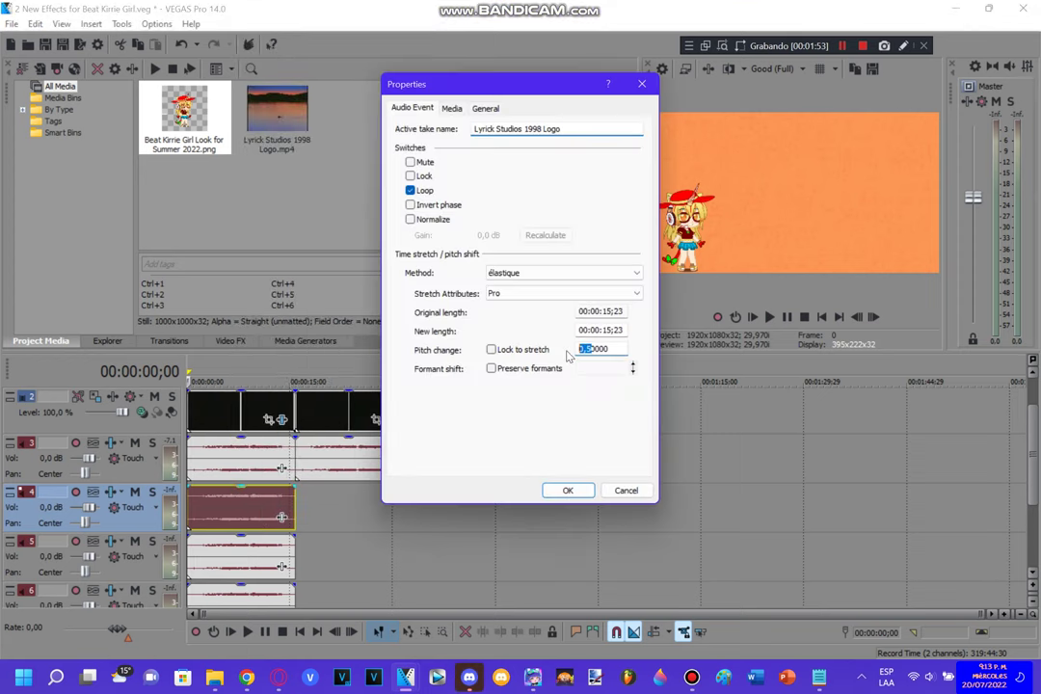
left_click(559, 489)
Check the pitch change in the properties of the audio clip on track 5.
right_click(214, 565)
left_click(276, 557)
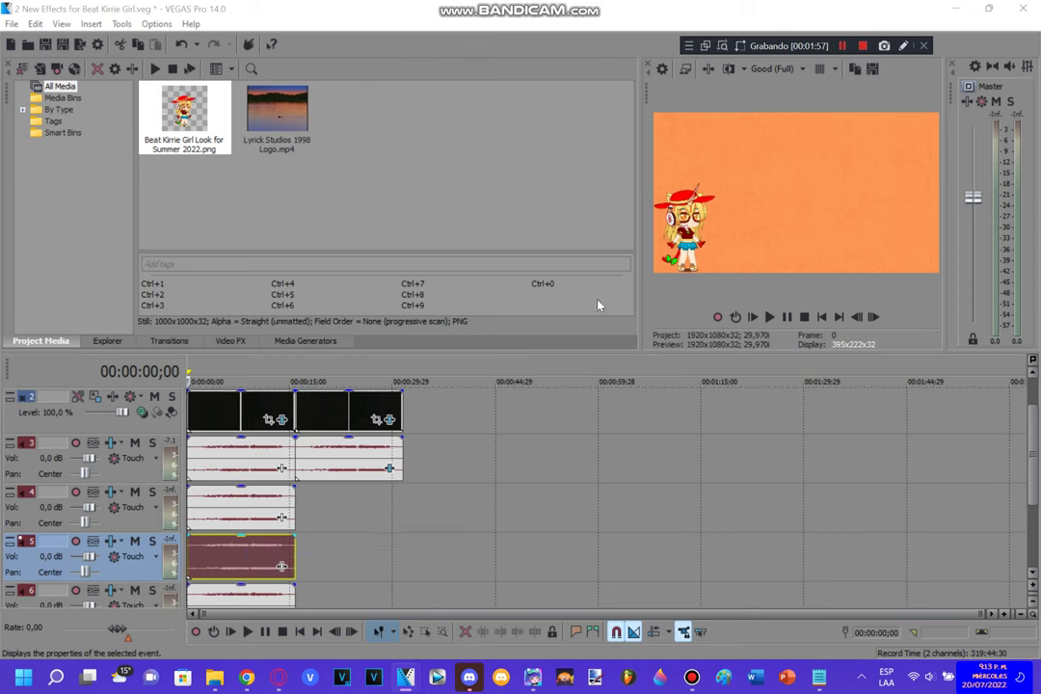
left_click(578, 351)
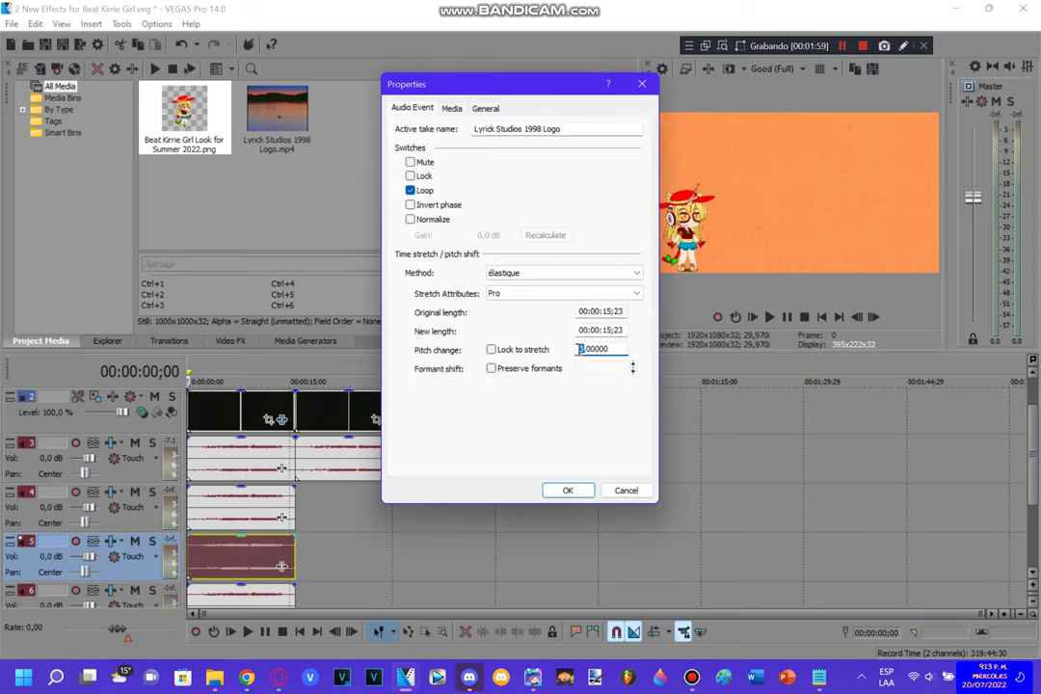
left_click(568, 489)
Check the pitch change in the properties of the audio clip on track 6.
scroll(318, 577, "down", 1)
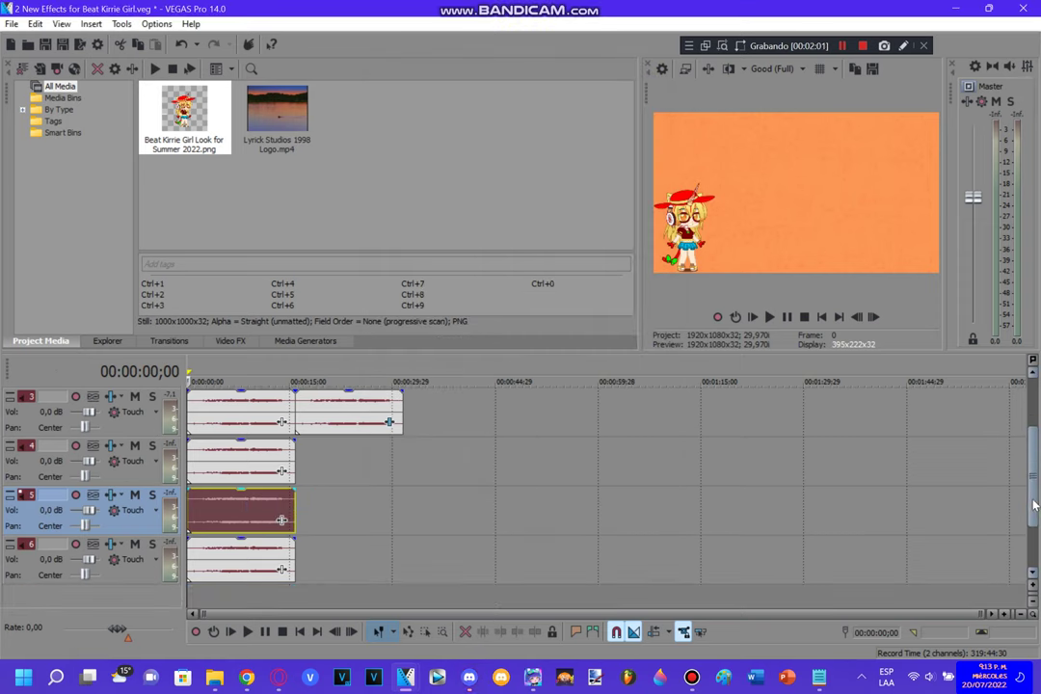
right_click(251, 555)
left_click(289, 546)
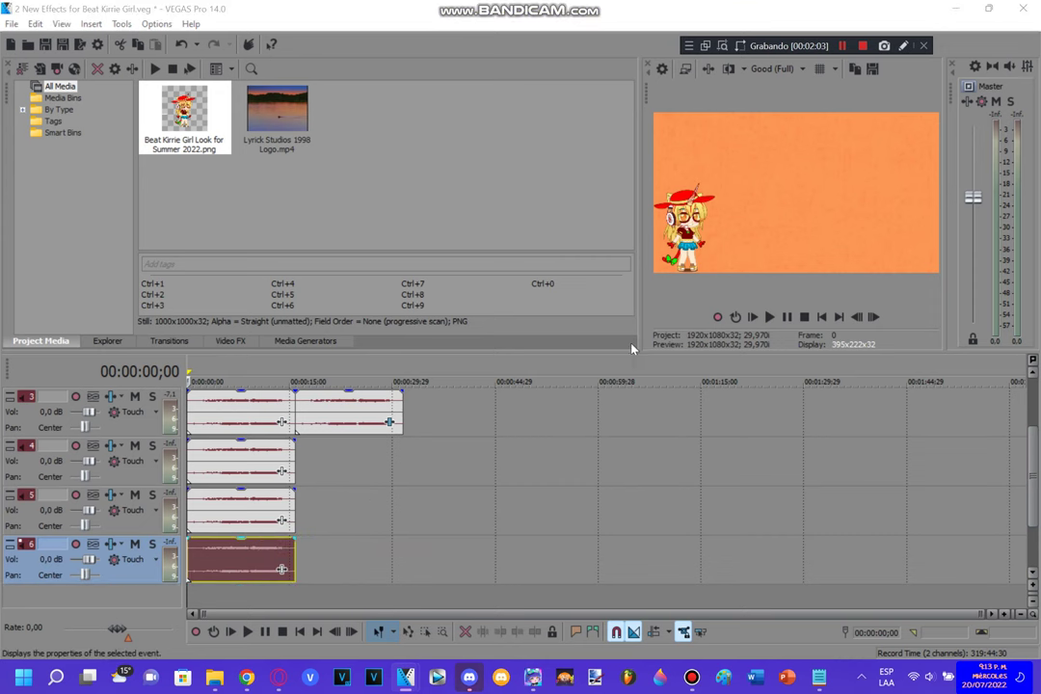
left_click(581, 349)
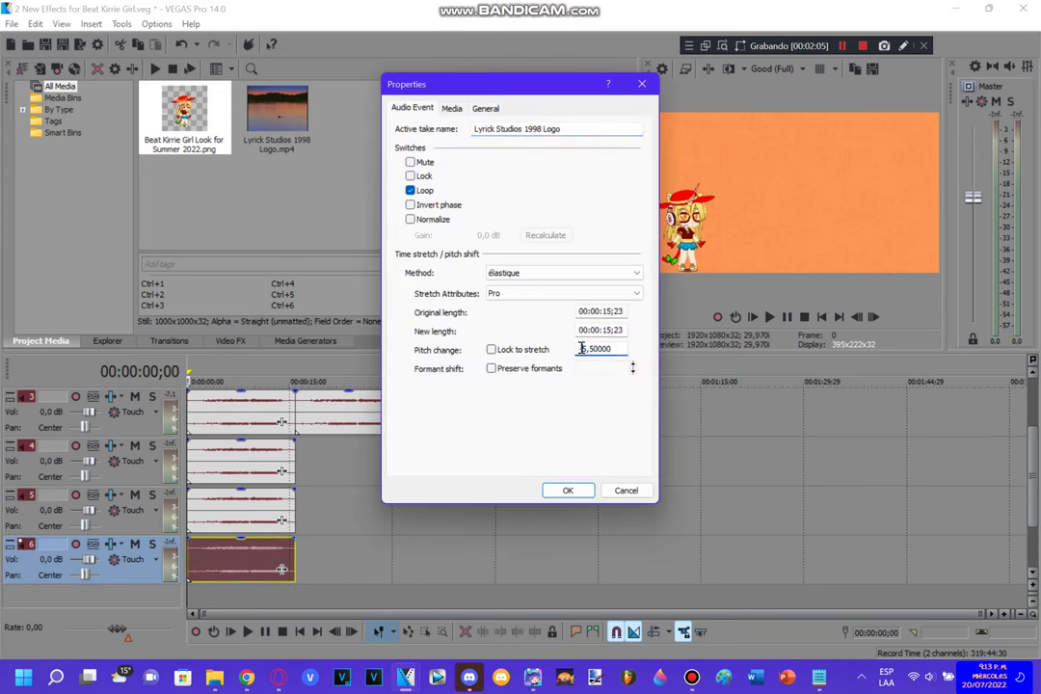
left_click(559, 493)
Examine the RGB values of each Gradient Map colour point on the second Lyrick Studios 1998 Logo video clip on track 2.
left_click(291, 597)
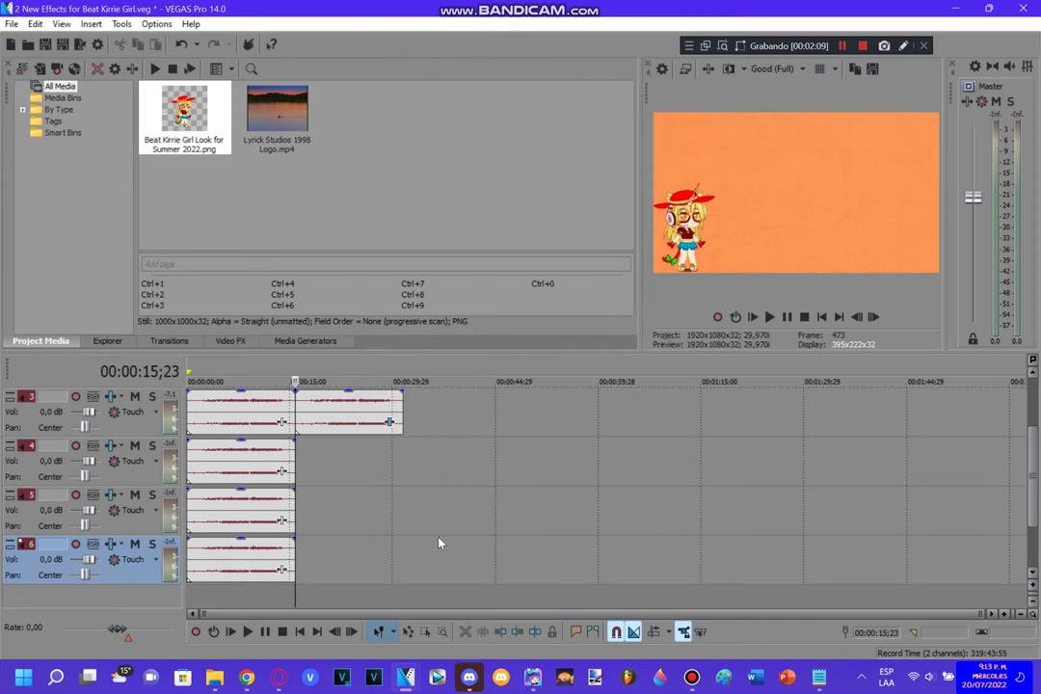
left_click_drag(1028, 479, 1028, 424)
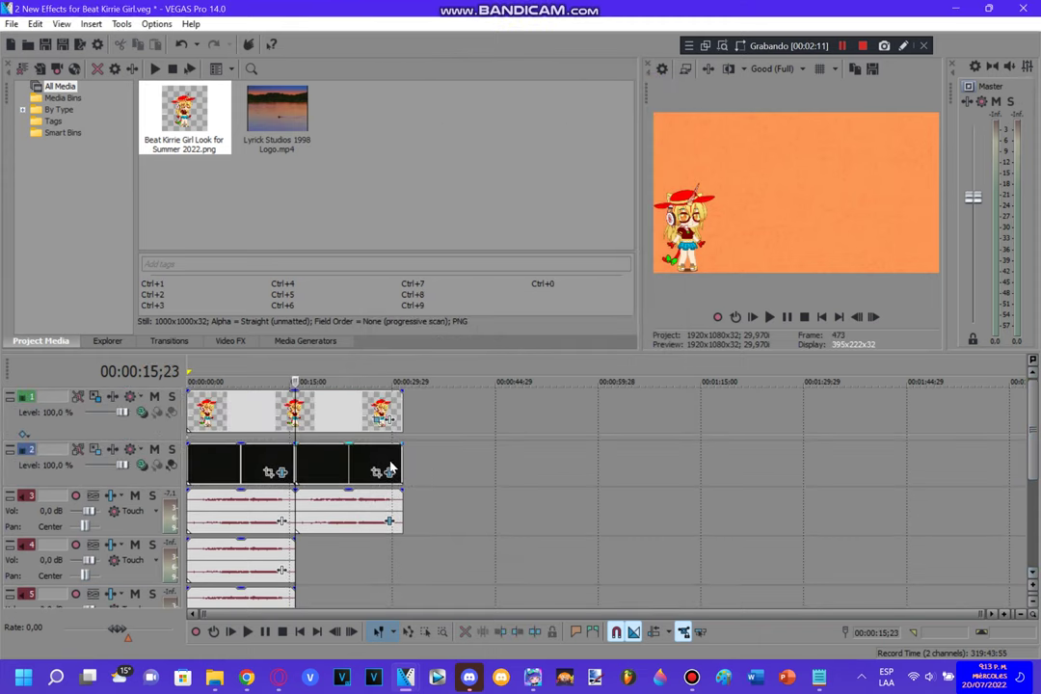
left_click(390, 474)
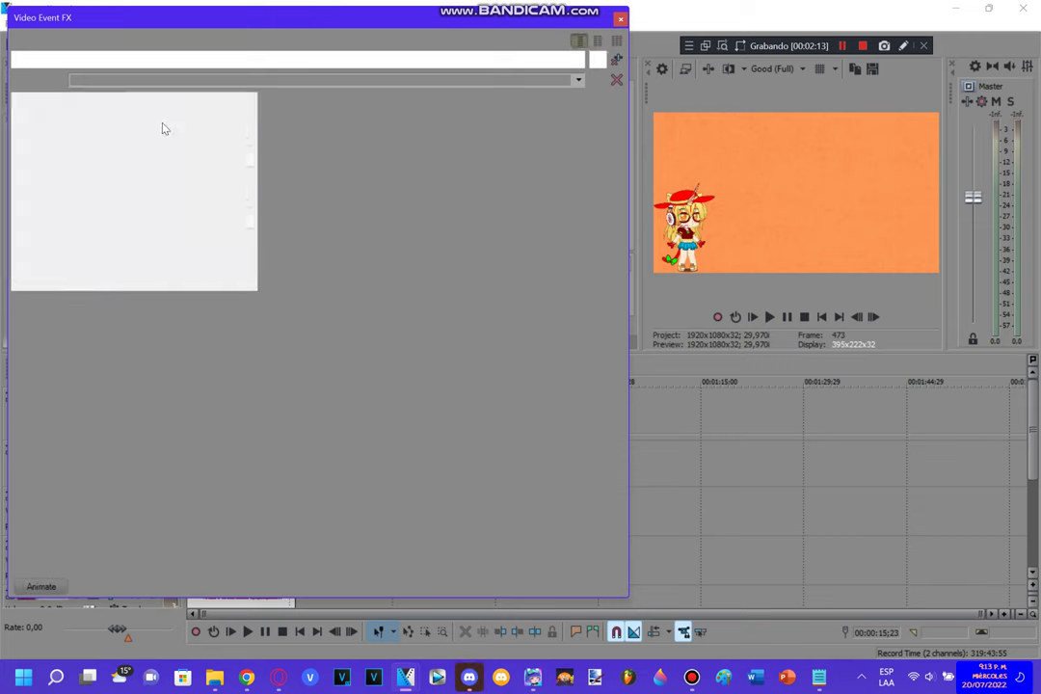
left_click(54, 128)
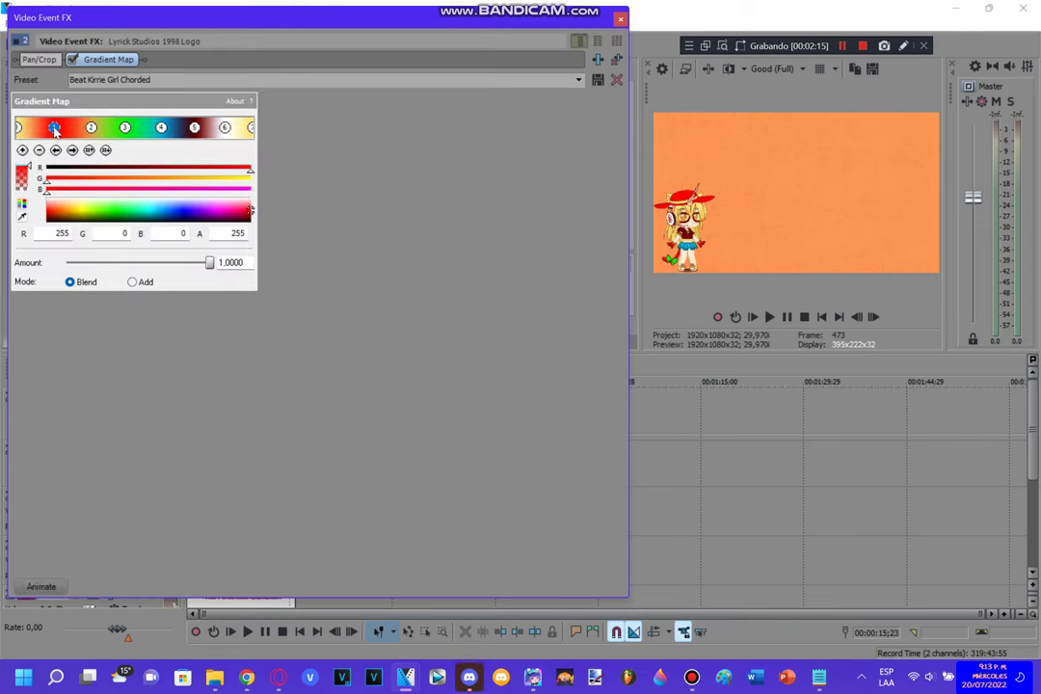
left_click(18, 129)
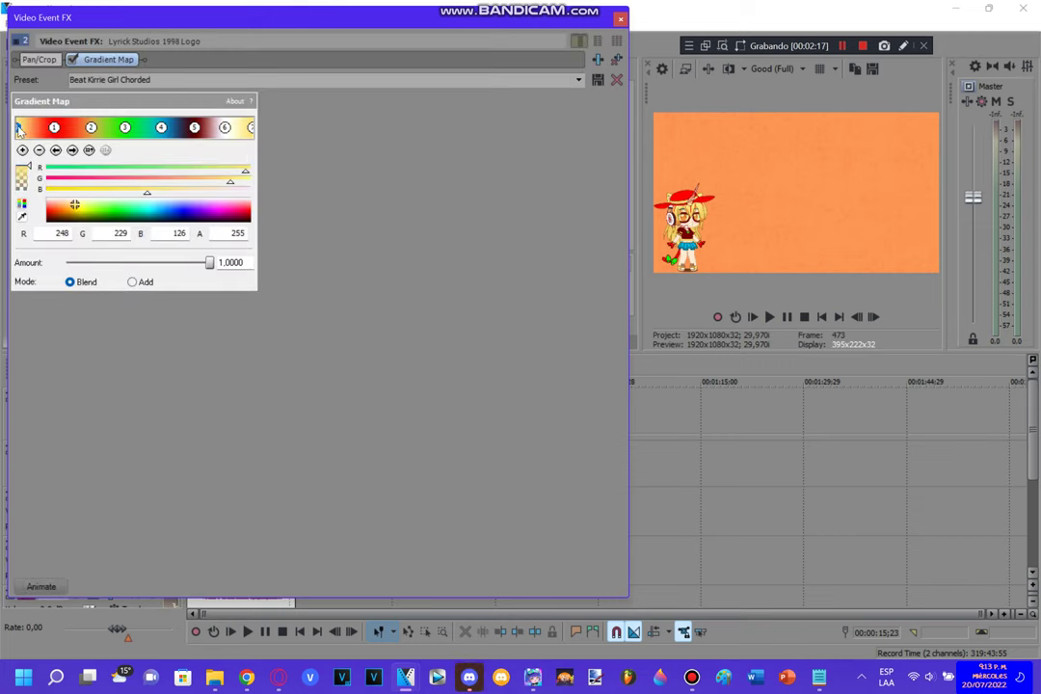
left_click(54, 129)
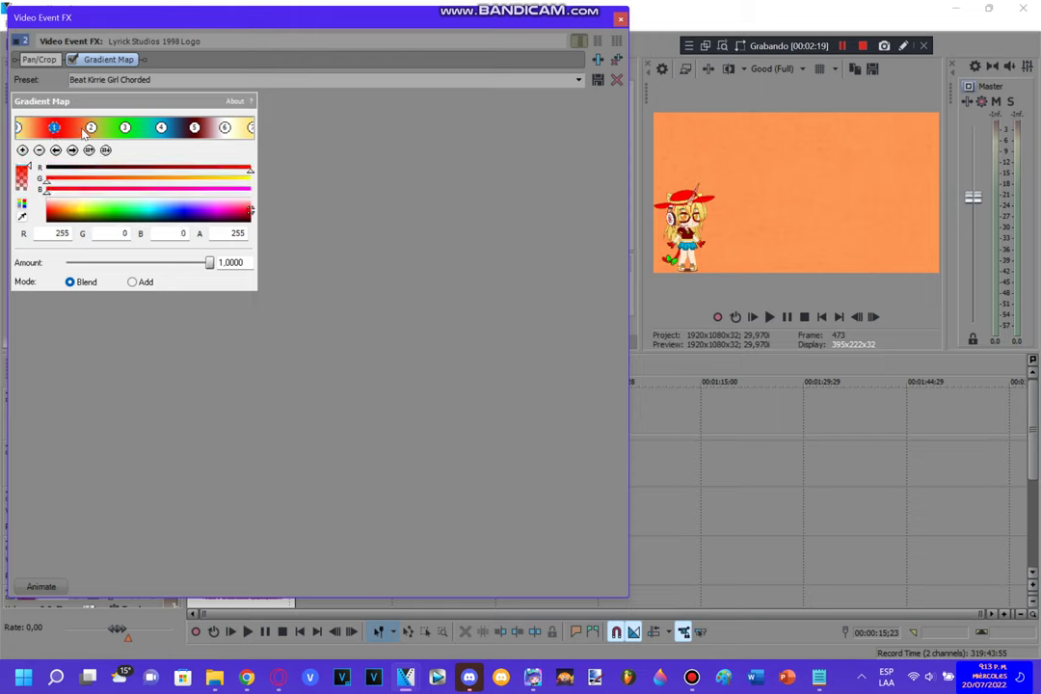
left_click(90, 128)
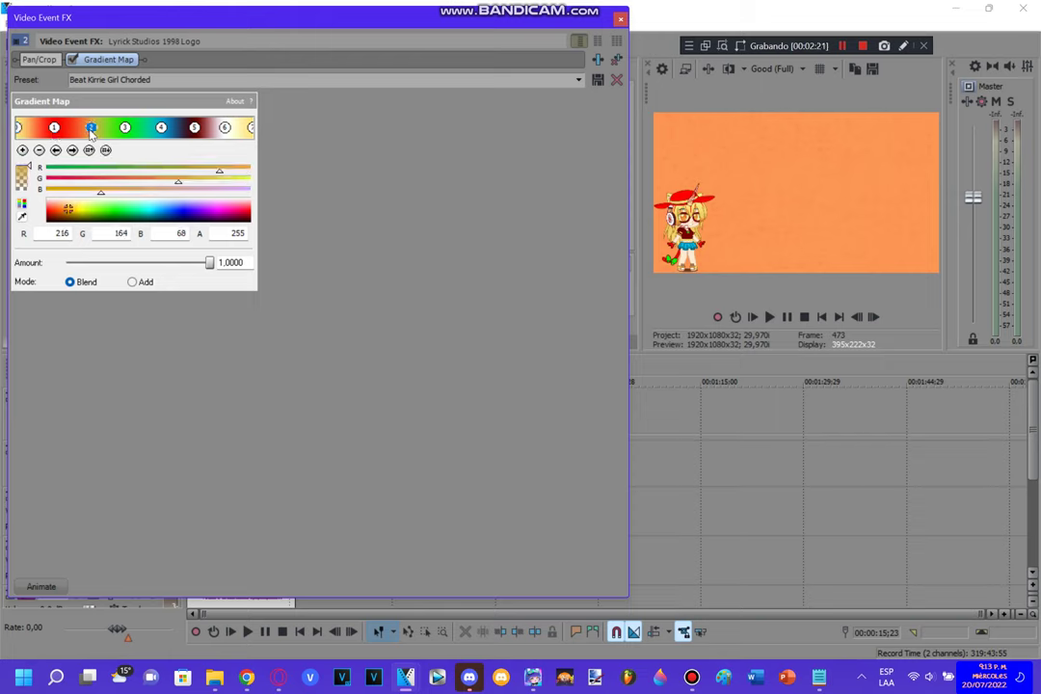
left_click(124, 129)
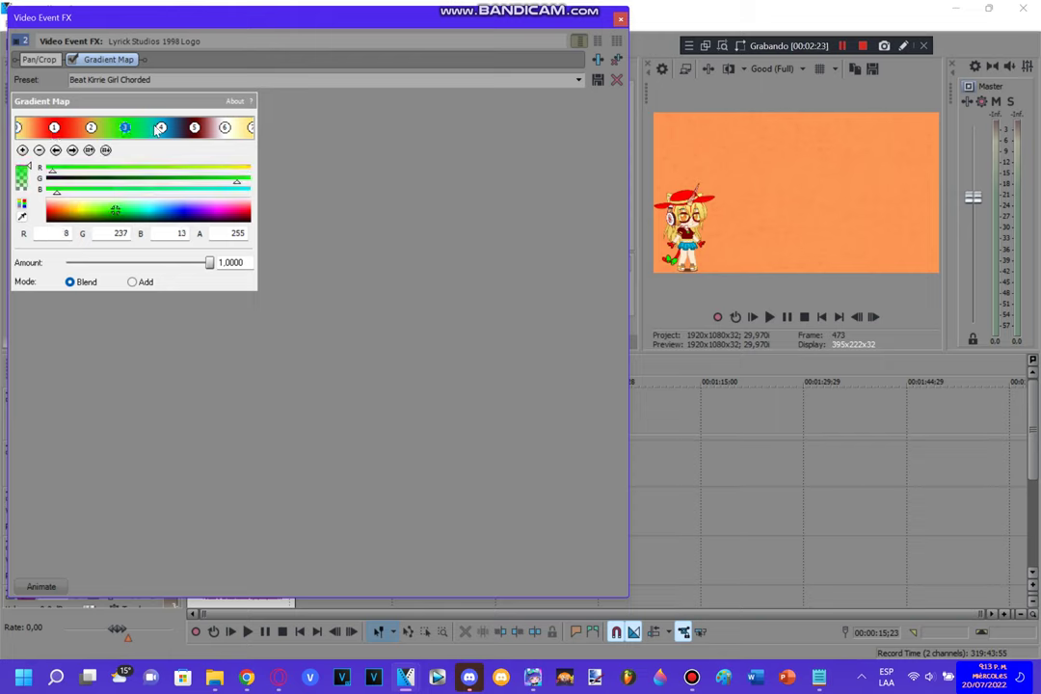
left_click(162, 128)
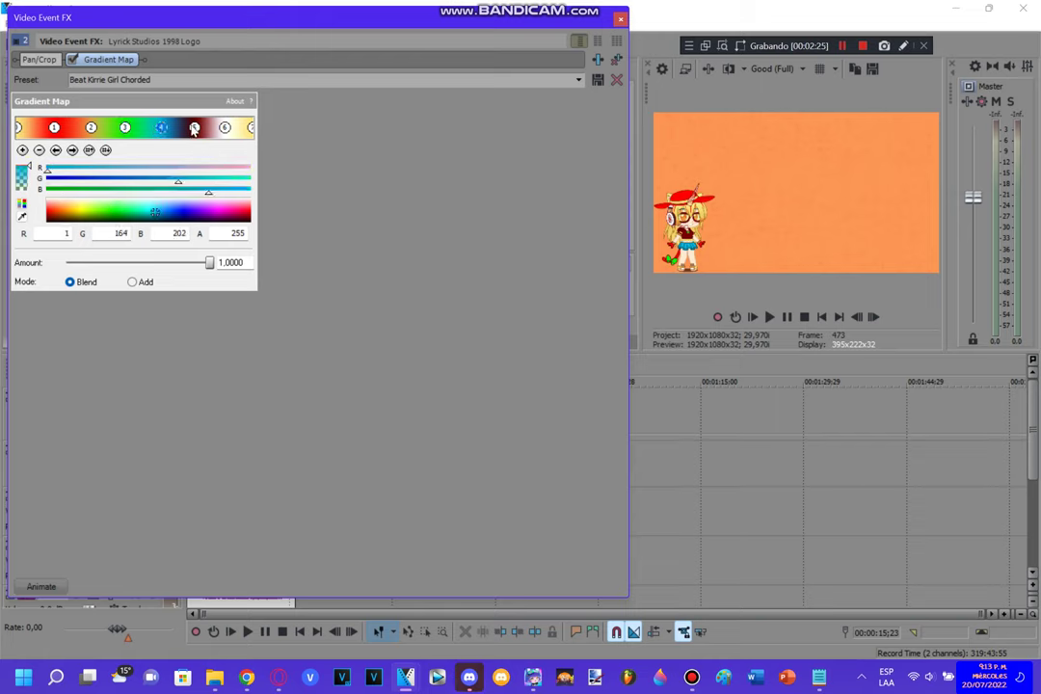
left_click(193, 128)
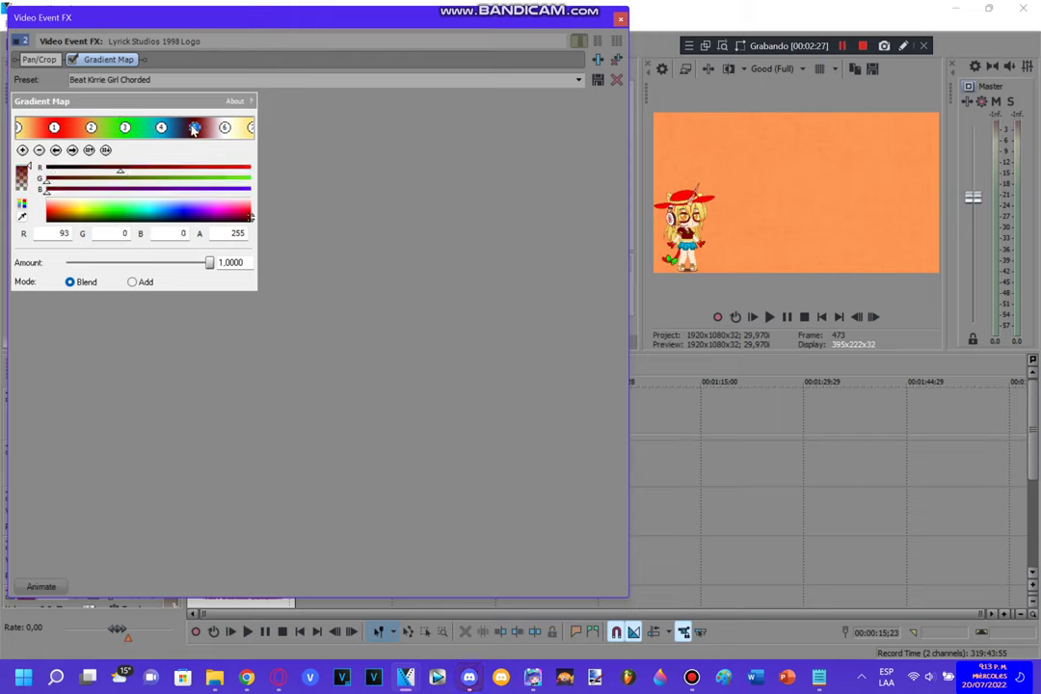
left_click(225, 128)
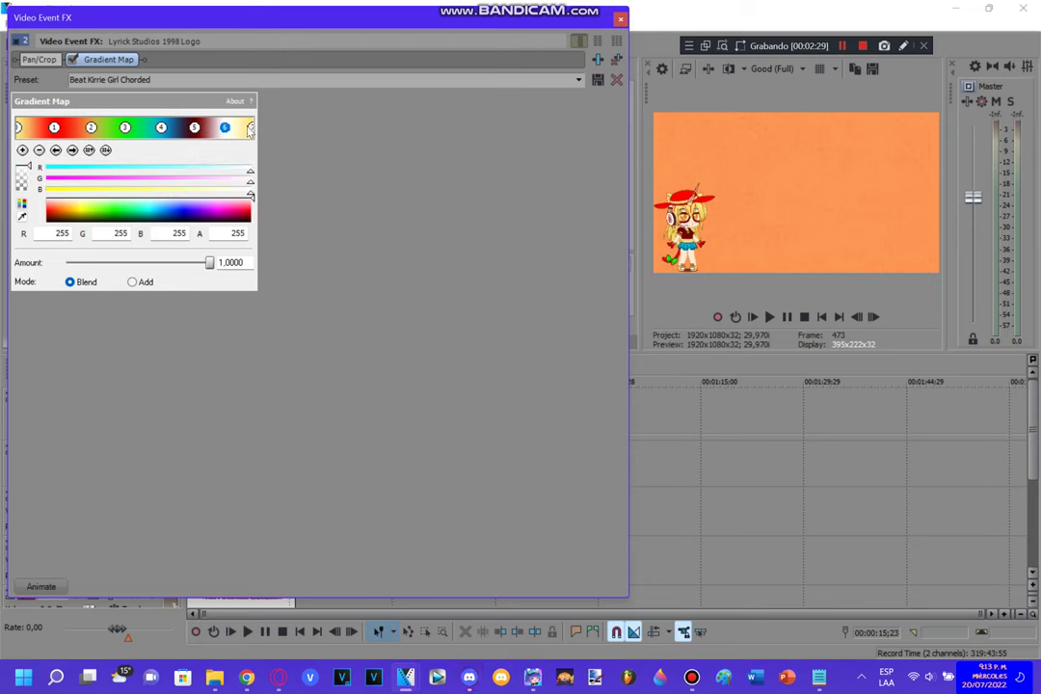
left_click(252, 129)
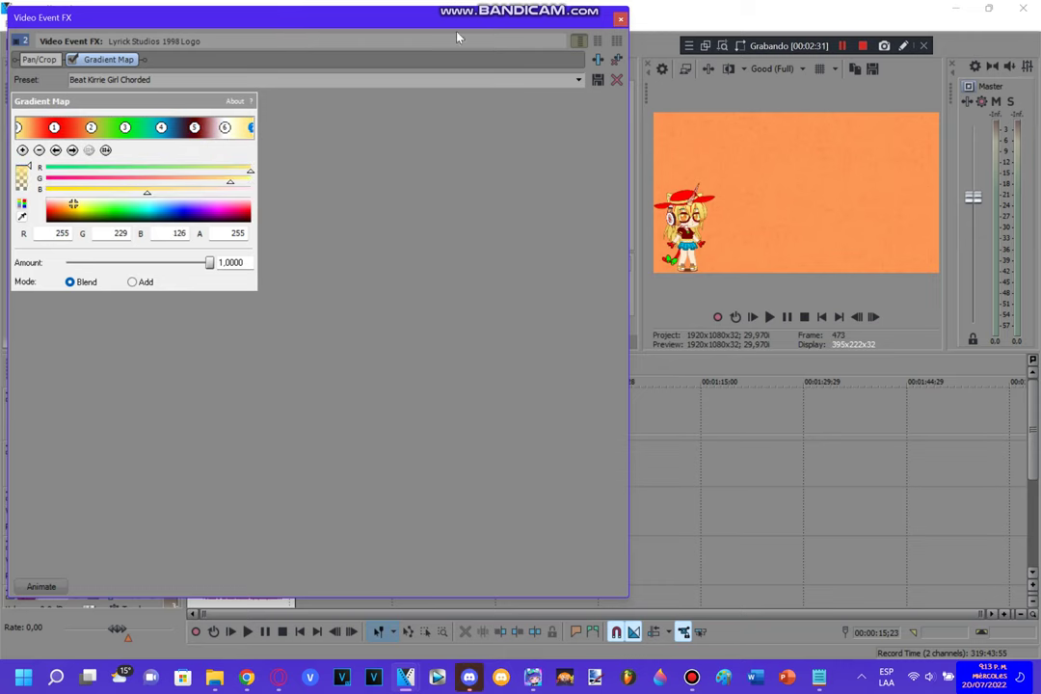
left_click(622, 19)
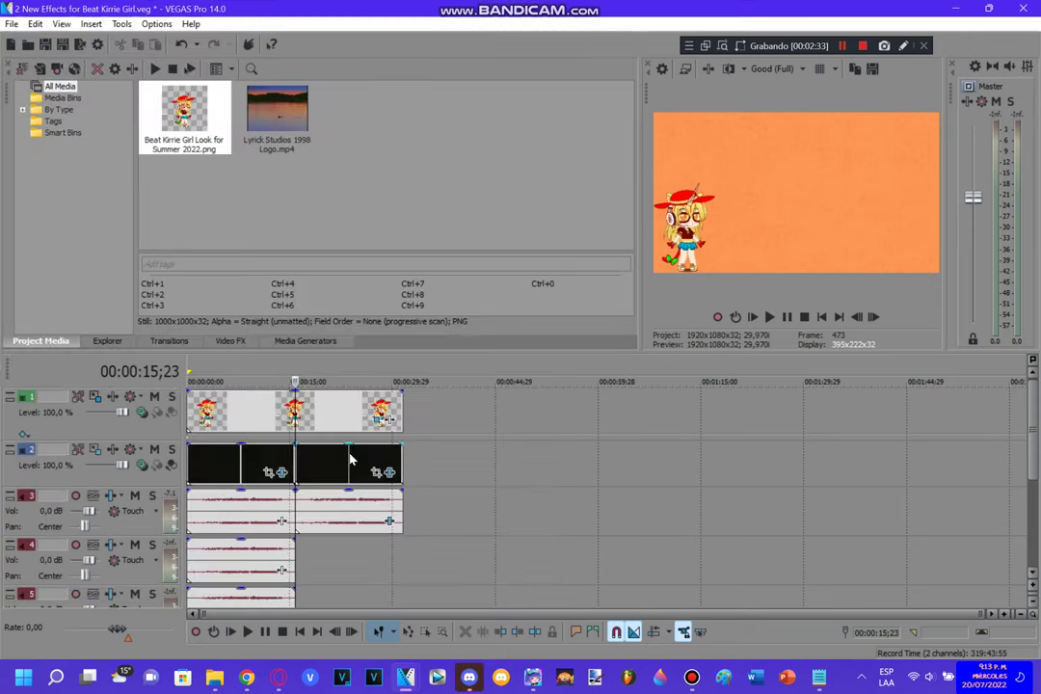
Examine the IL Vocodex preset and chord keys in the effects of the second audio clip on track 3.
left_click(388, 521)
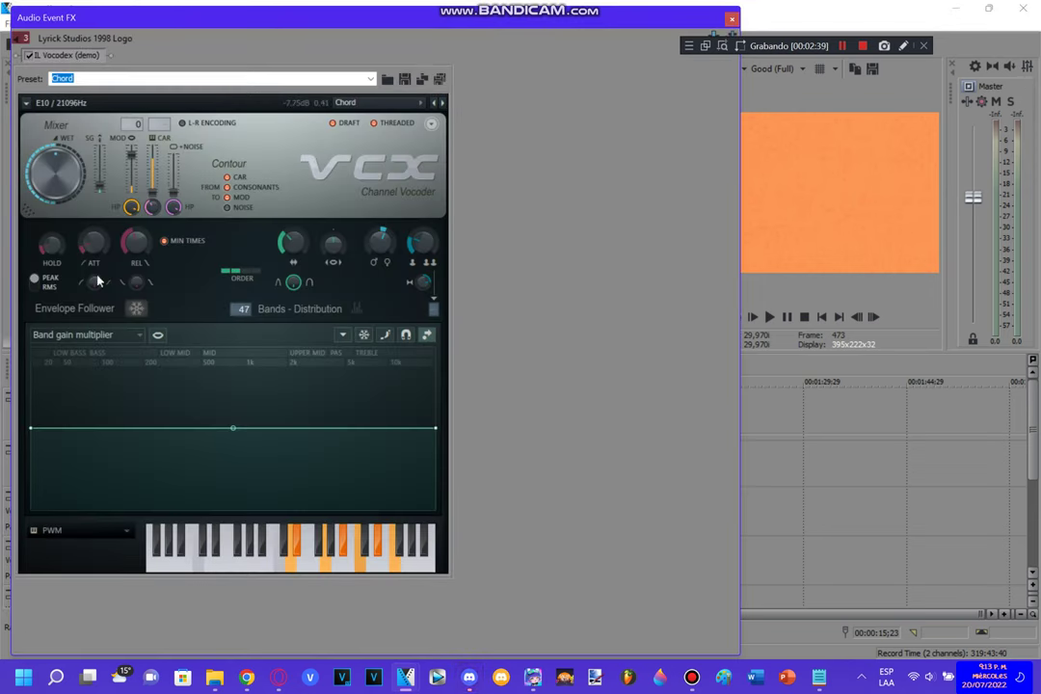
left_click(731, 18)
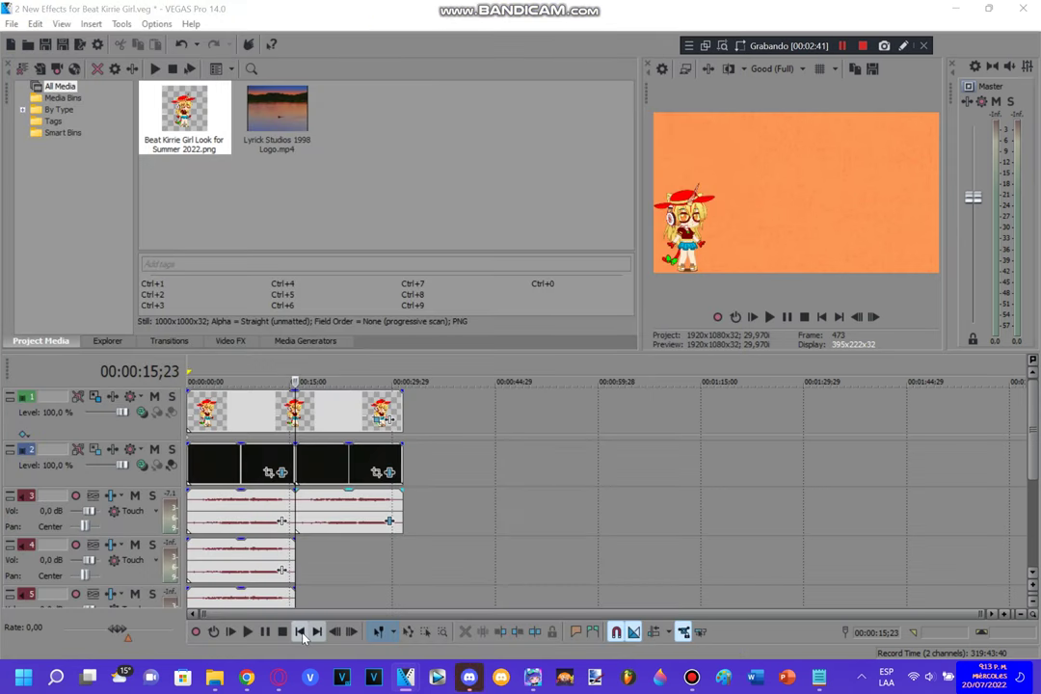
Play the project from the beginning to preview both logo effects.
left_click(300, 632)
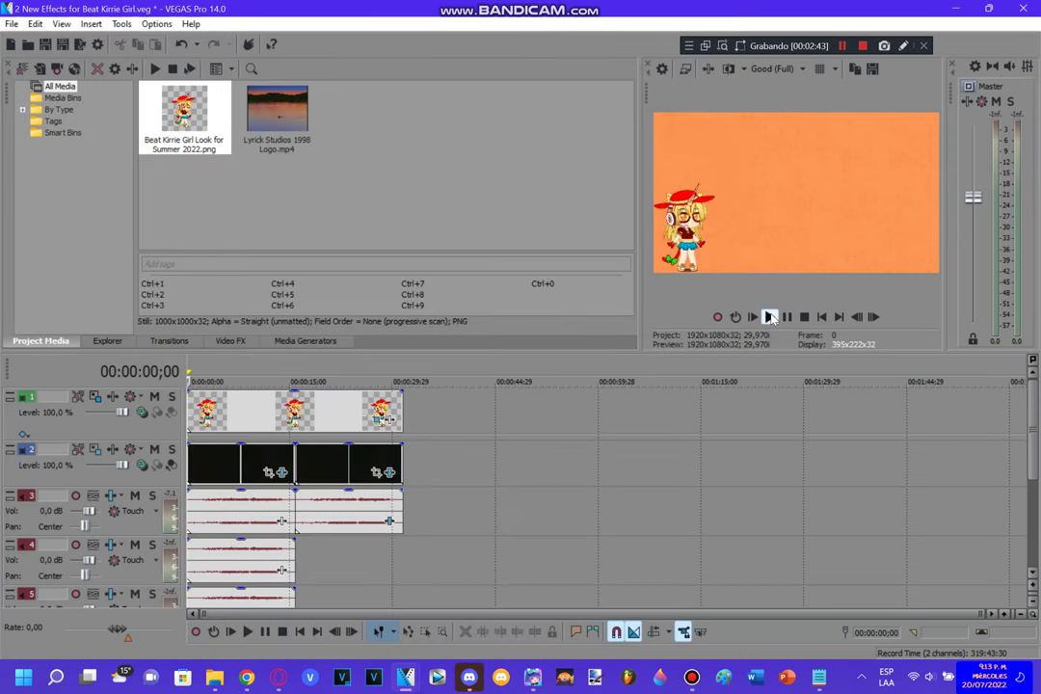
left_click(769, 317)
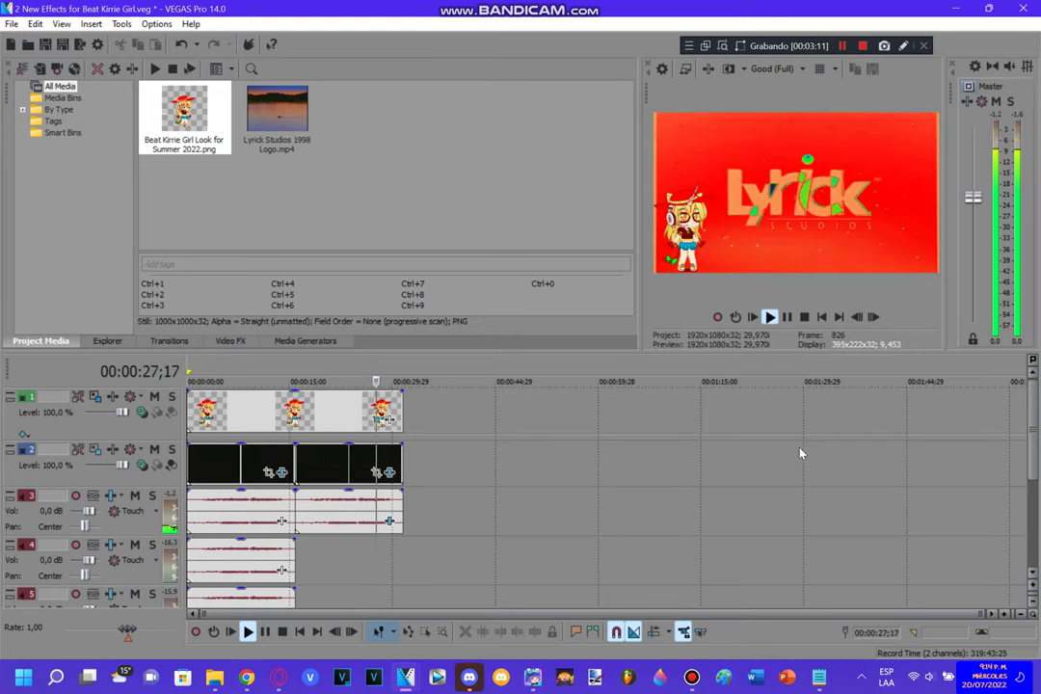
left_click(842, 45)
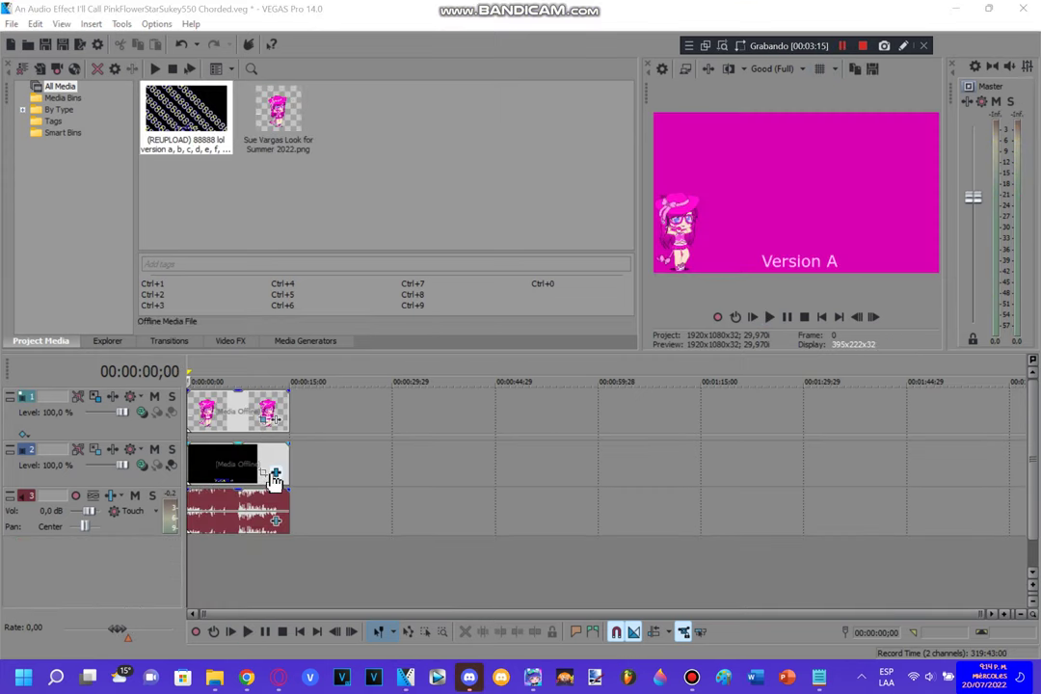
Examine the RGB values of each Gradient Map colour point on the 88888 video clip on track 2.
left_click(273, 474)
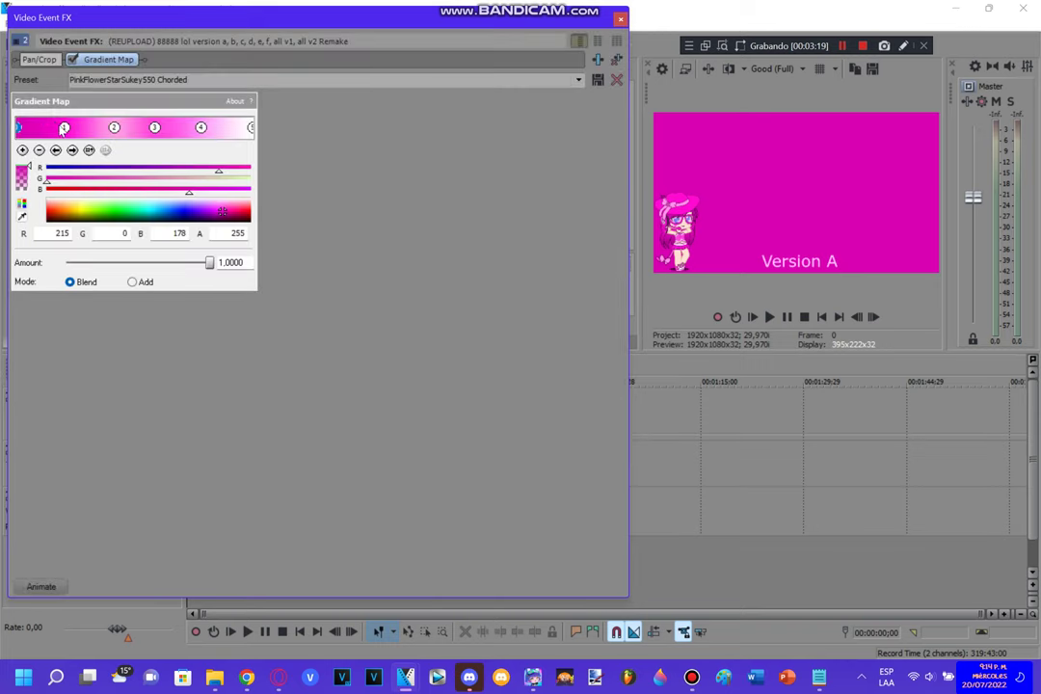
left_click(64, 128)
left_click(20, 129)
left_click(64, 129)
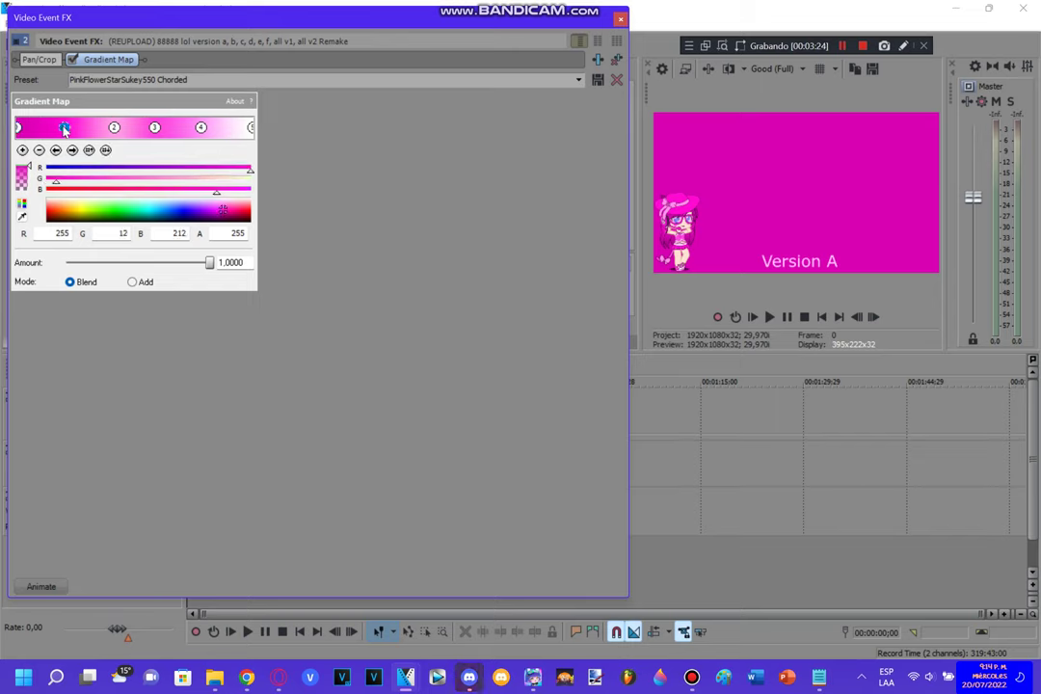
left_click(115, 128)
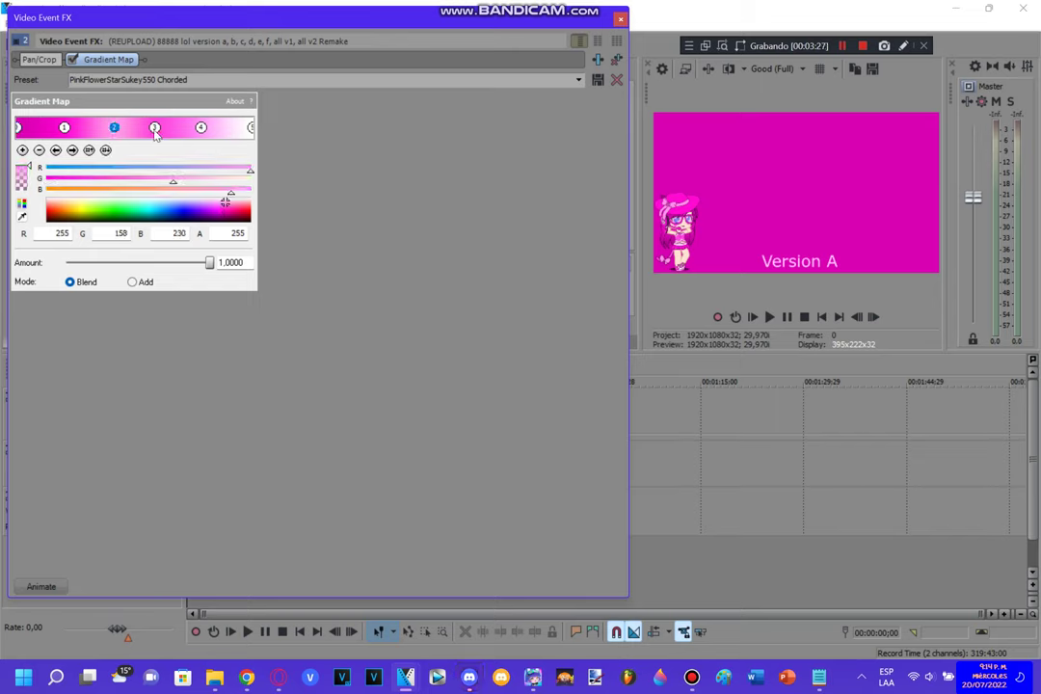
left_click(154, 128)
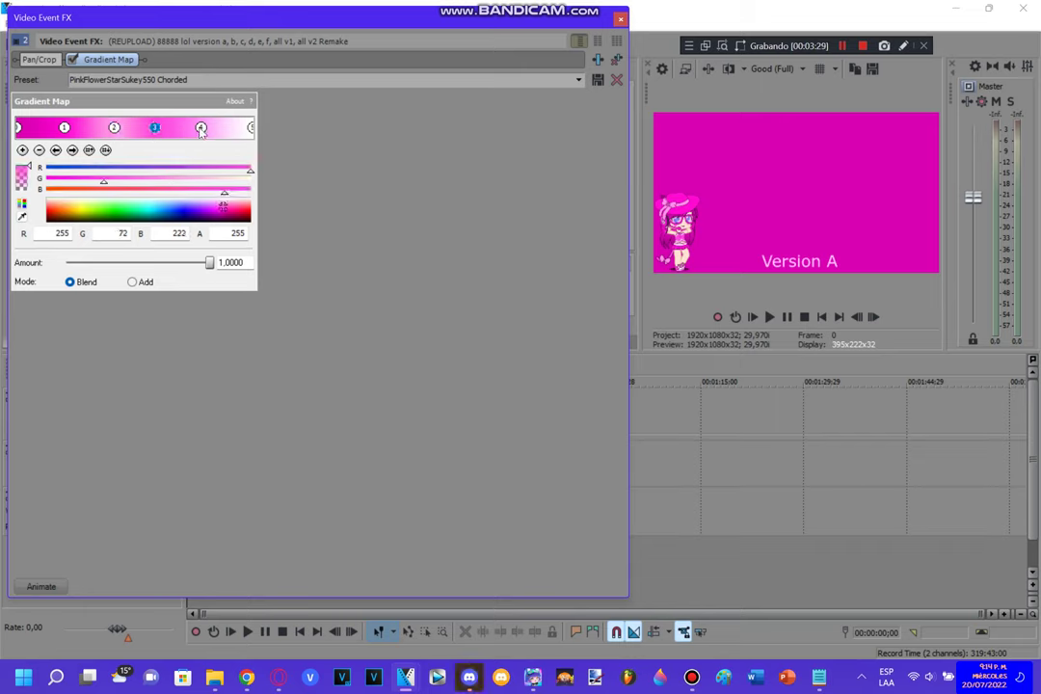
left_click(201, 128)
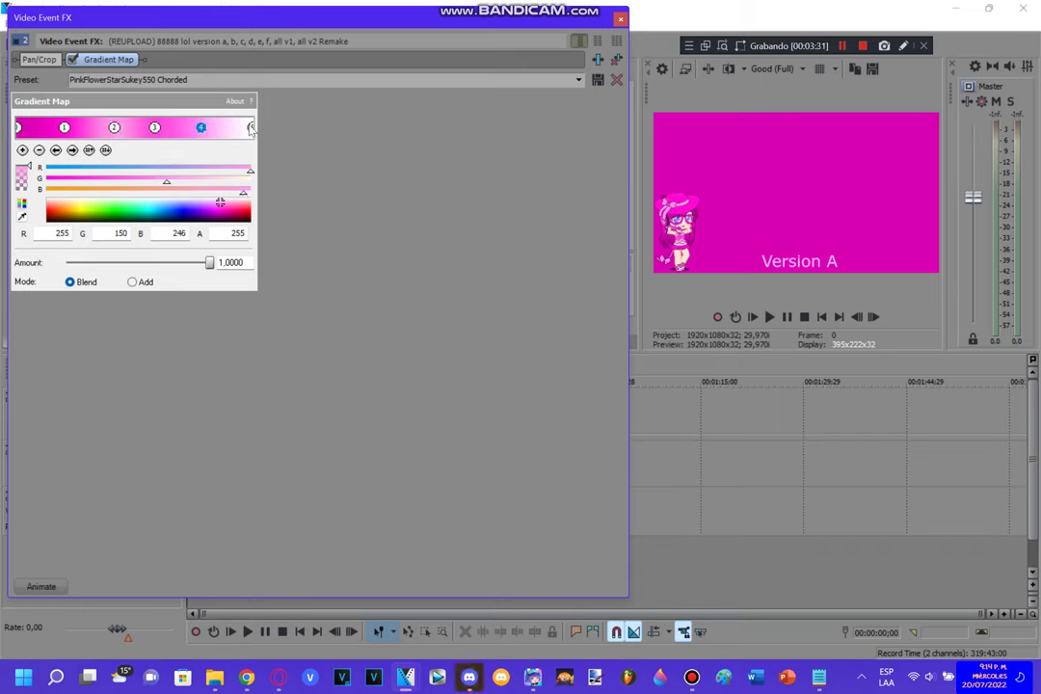
left_click(251, 128)
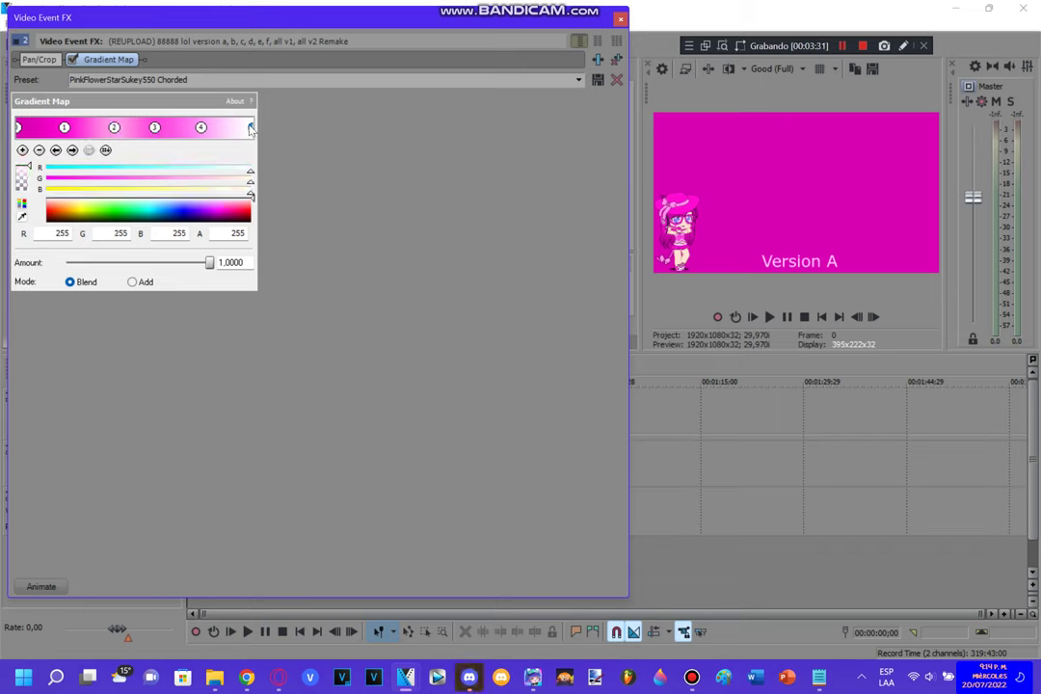
left_click(620, 20)
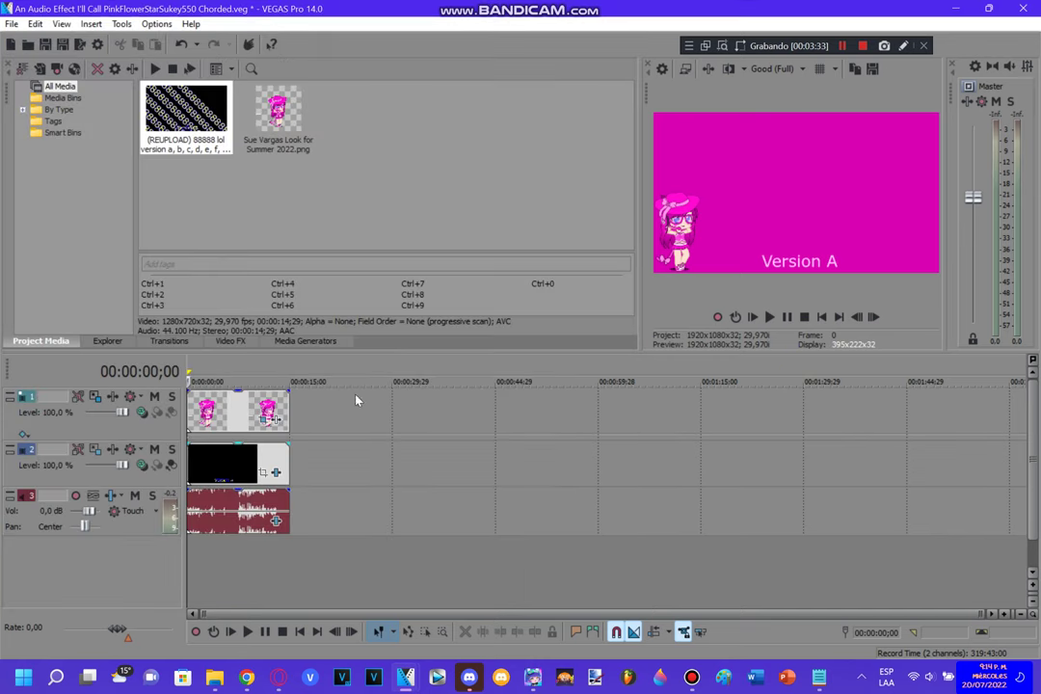
Examine the IL Vocodex settings on the 88888 audio clip on track 3 and play the project to preview the effect.
left_click(276, 528)
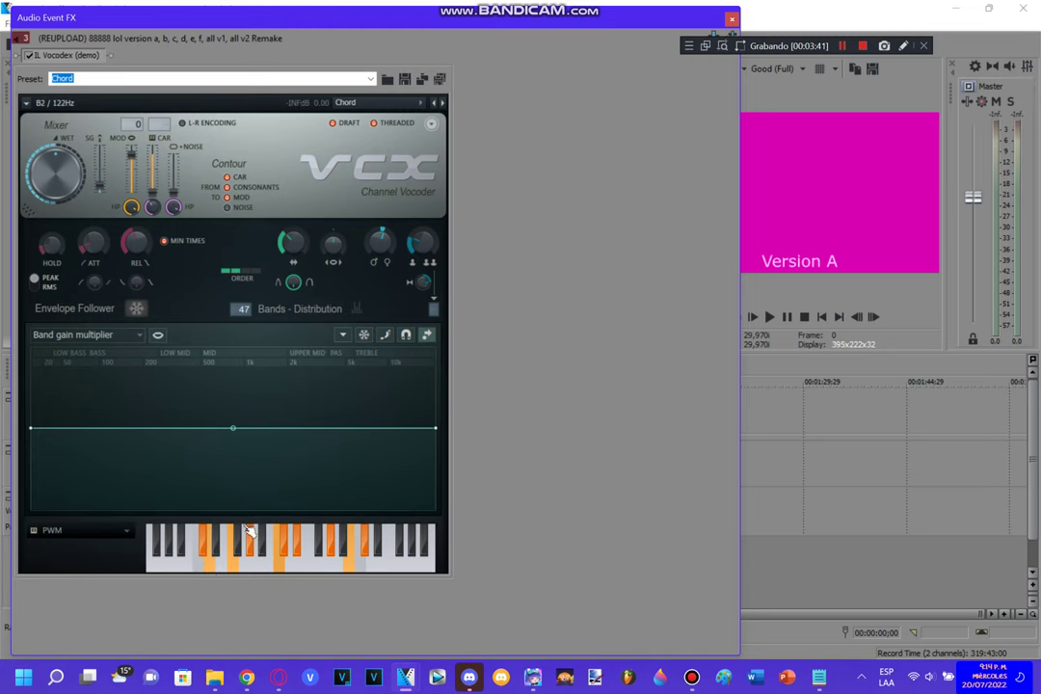
left_click(732, 17)
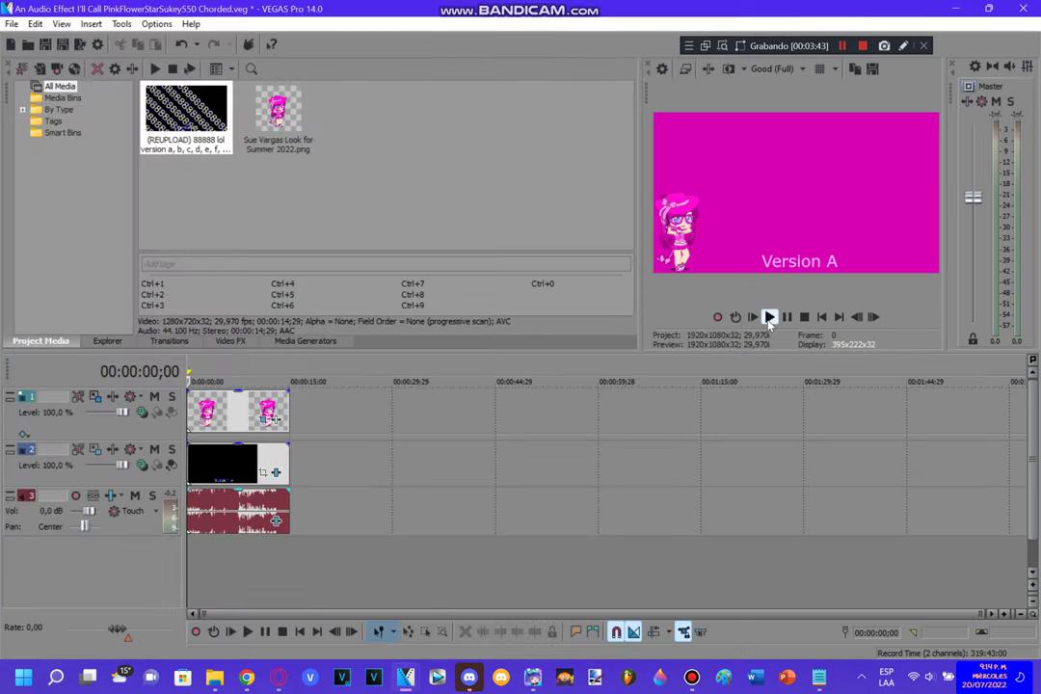
key("space")
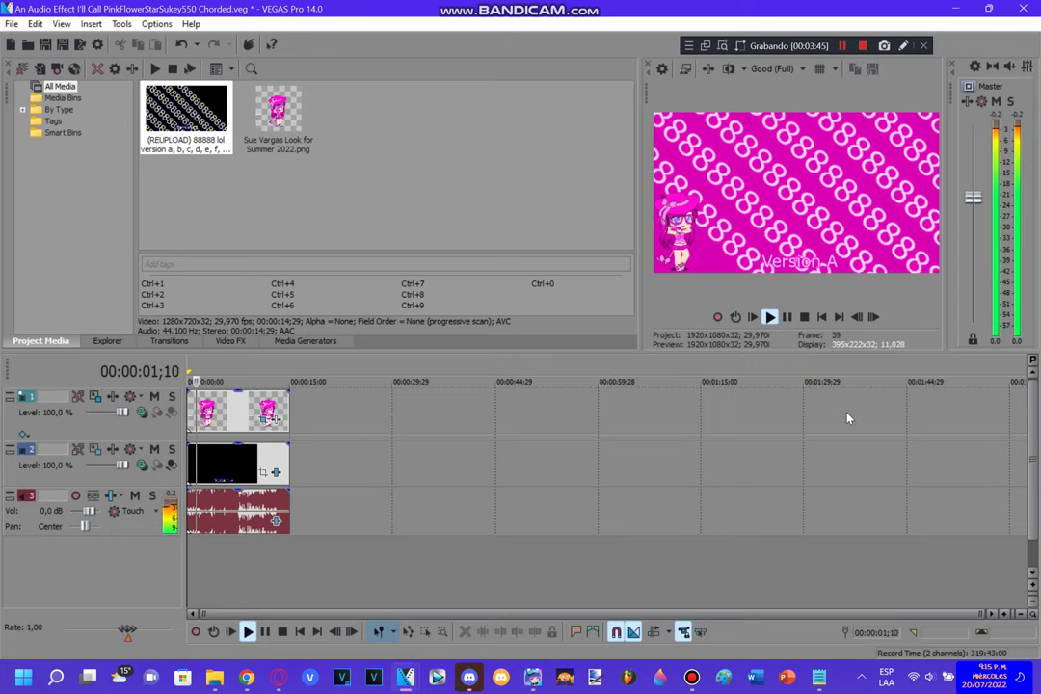